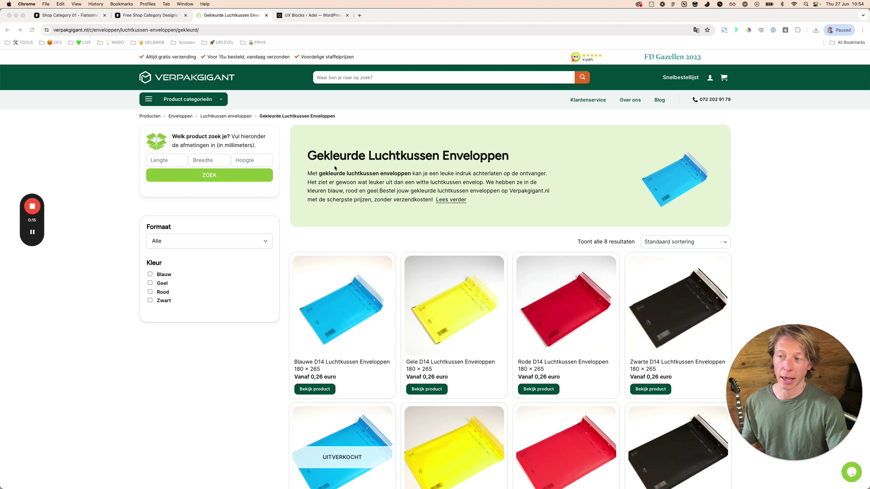
# - Review the Gekleurde Luchtkussen Enveloppen category page on Verpakgigant
pyautogui.moveTo(306, 154); pyautogui.dragTo(514, 162)
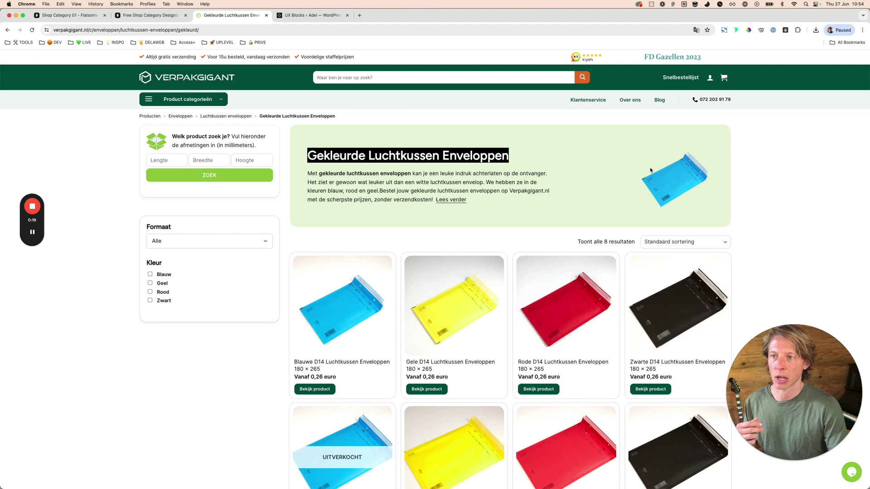
pyautogui.click(568, 185)
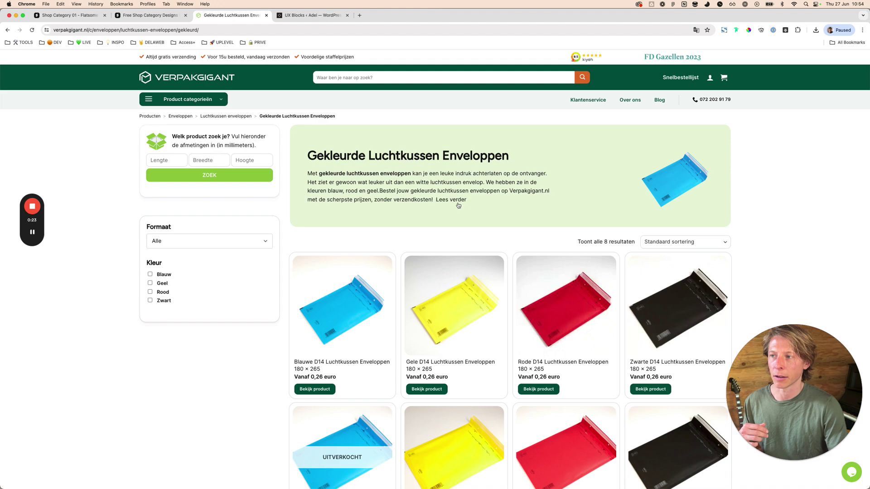
pyautogui.scroll(-10, 458, 208)
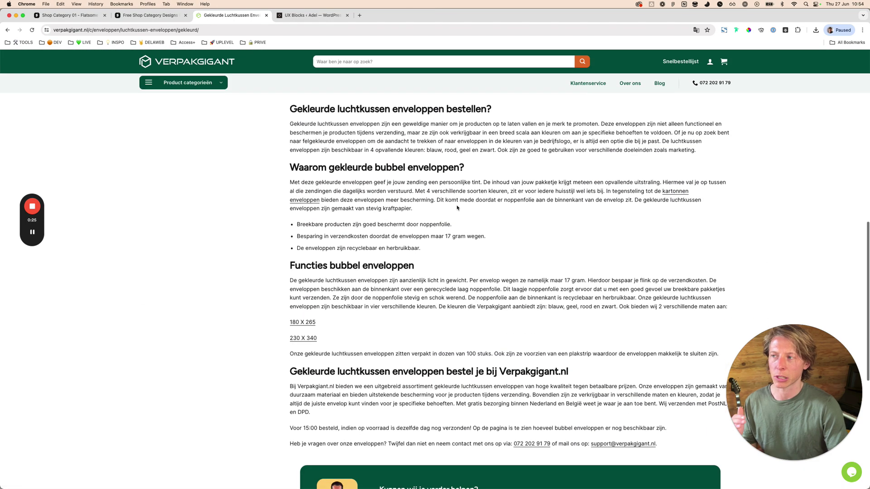
pyautogui.scroll(15, 455, 209)
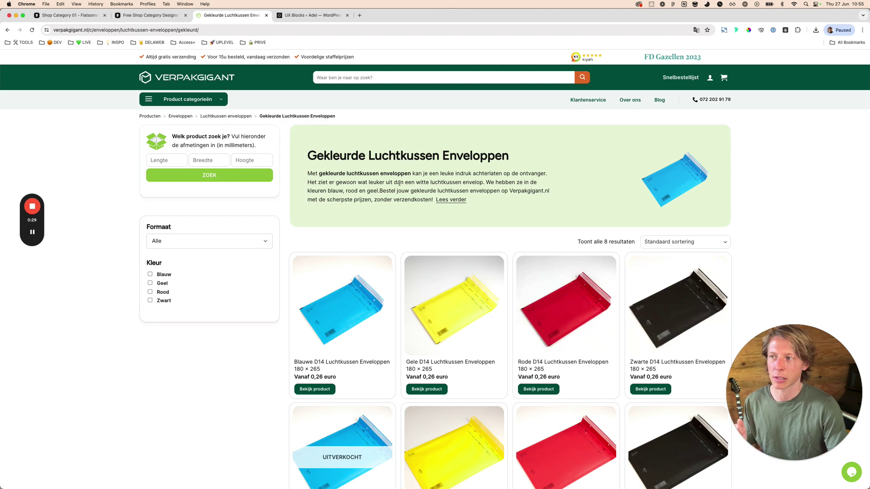
# - Jump to the category description via 'Lees verder', then go to the Flatsome shop category designs page
pyautogui.click(451, 200)
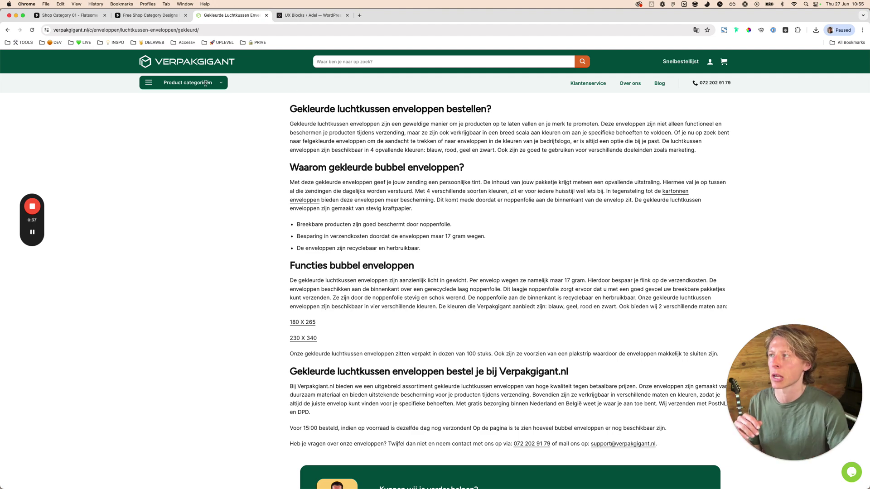
pyautogui.click(150, 15)
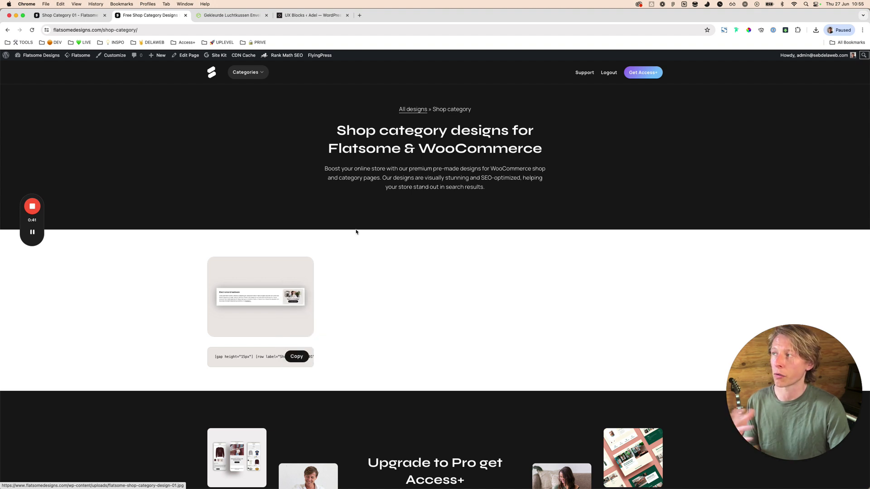
# - Preview the Electronics & hardware design under Categories > Shop category, then start a new browser tab
pyautogui.click(211, 74)
pyautogui.click(247, 73)
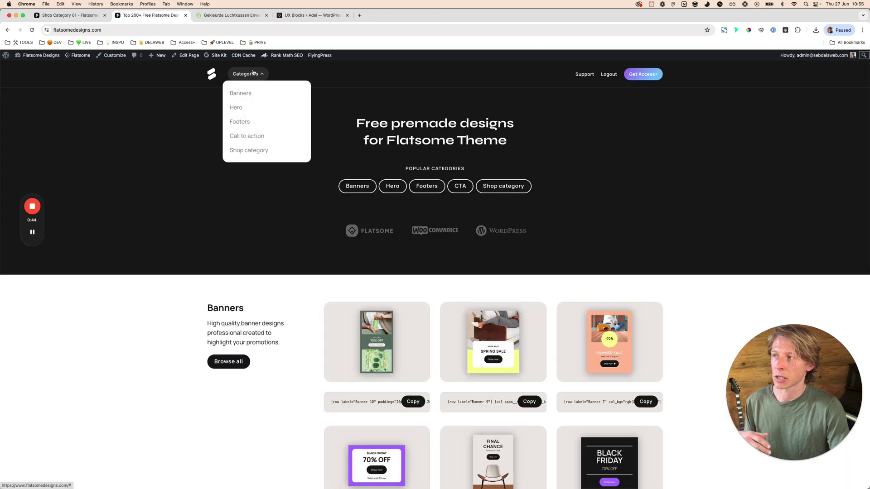
pyautogui.click(266, 152)
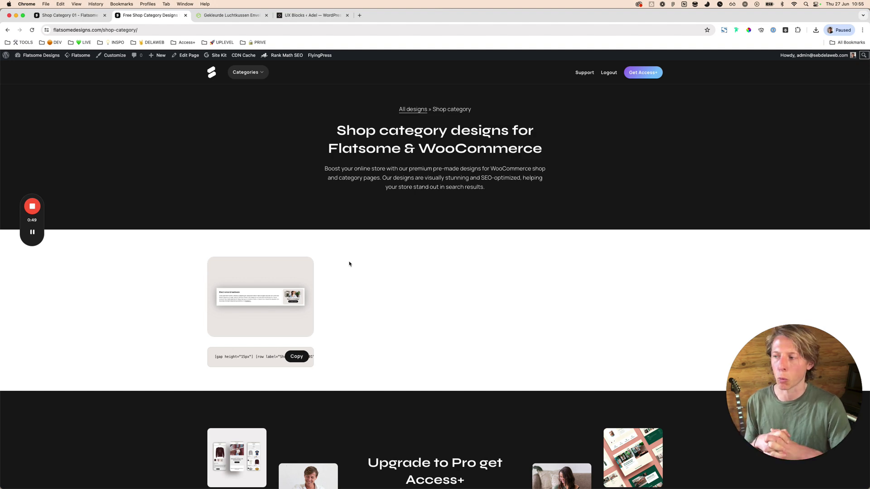
pyautogui.click(253, 283)
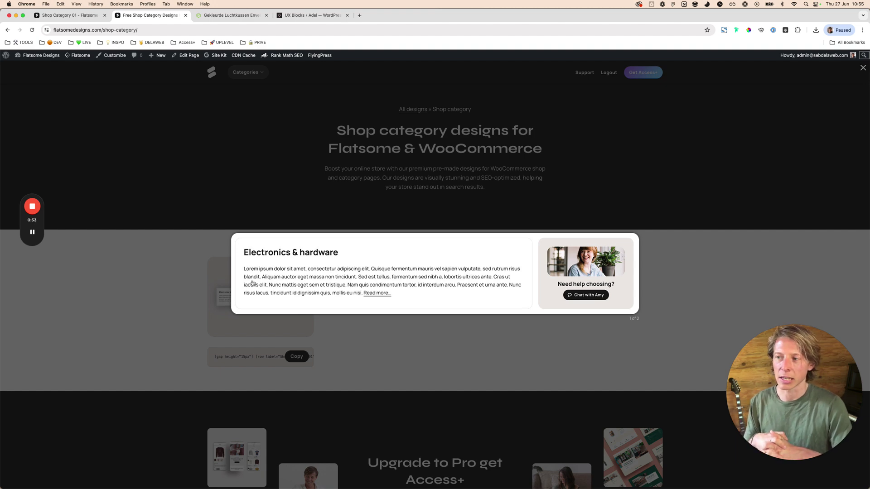
pyautogui.click(361, 197)
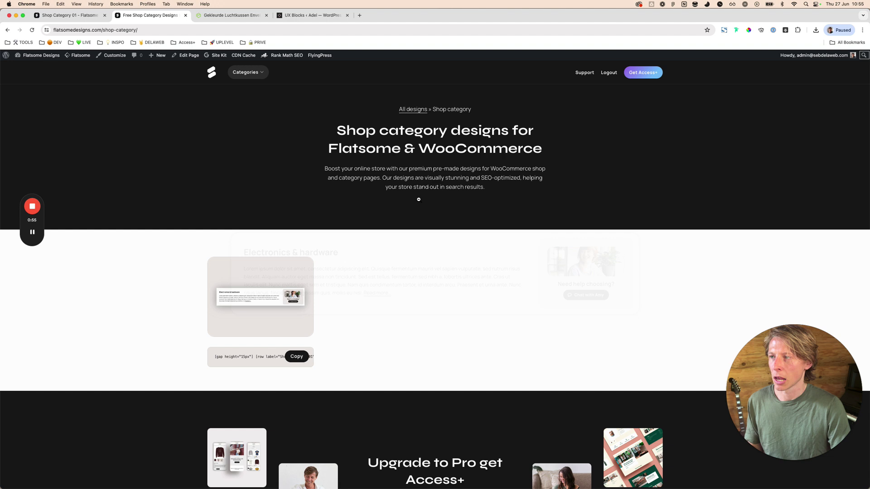
pyautogui.press('super+t')
# - Load flatsomedemos.com in the new tab
pyautogui.write('lfa')
pyautogui.press('BackSpace')
pyautogui.press('BackSpace')
pyautogui.press('BackSpace')
pyautogui.write('flats')
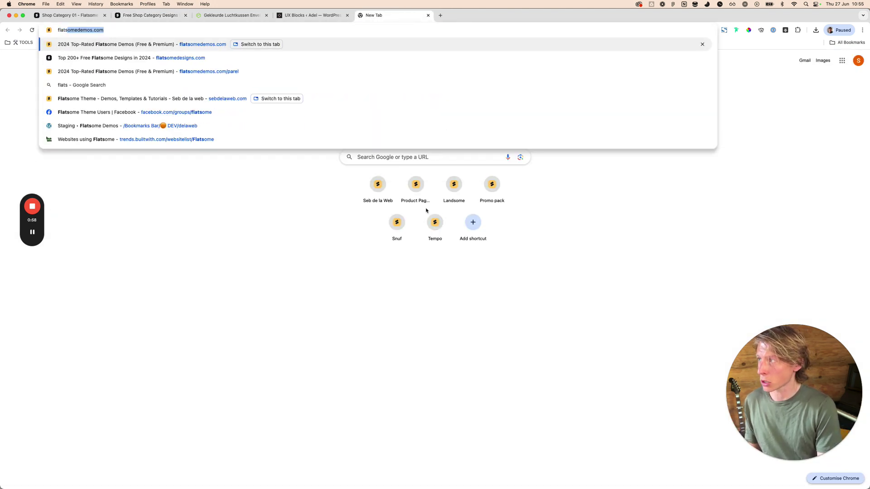
pyautogui.press('Return')
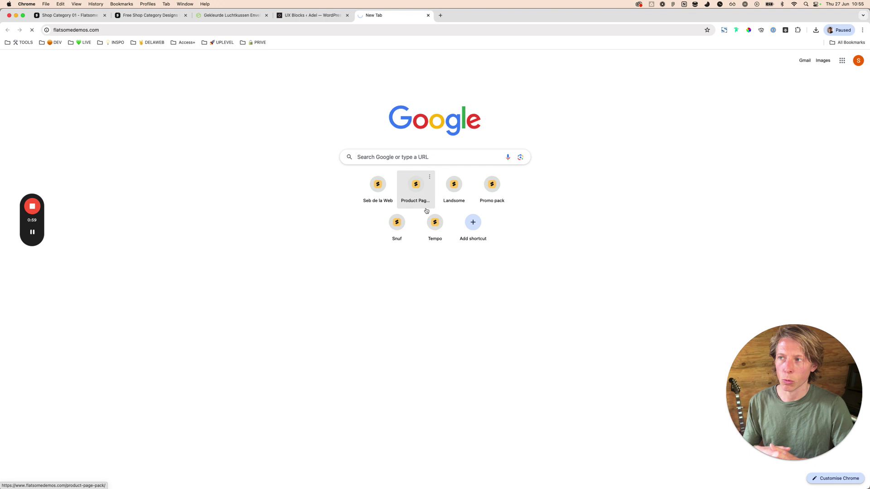
# - Open the Adel demo store and go to its SHOP > Jewelry category
pyautogui.scroll(-3, 534, 266)
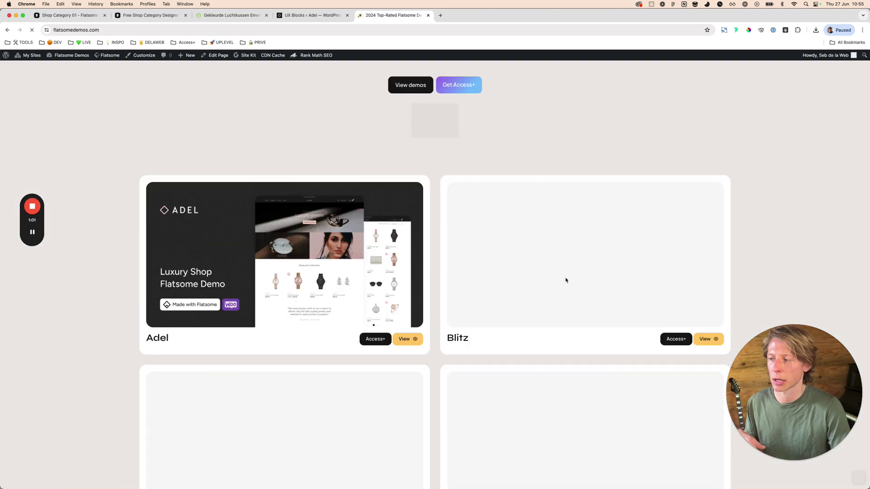
pyautogui.click(397, 262)
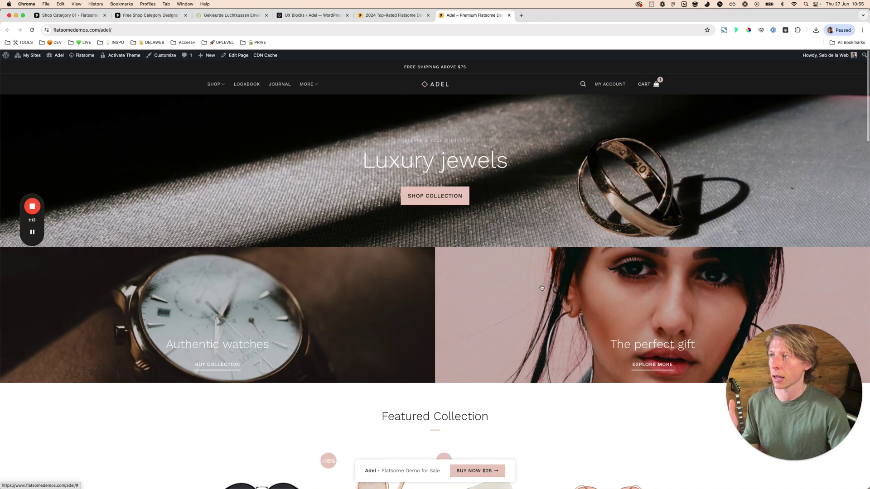
pyautogui.moveTo(214, 84)
pyautogui.click(225, 147)
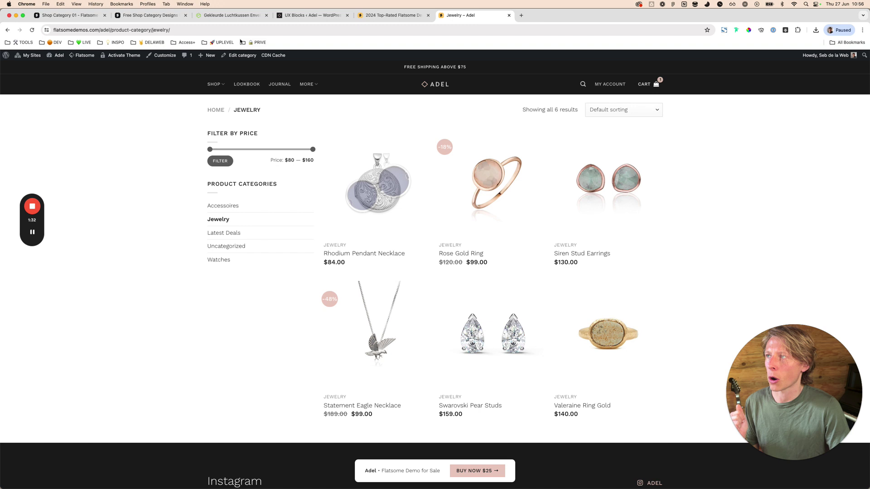
# - Copy the shortcode of the Electronics & hardware shop category design from Flatsome Designs
pyautogui.click(164, 15)
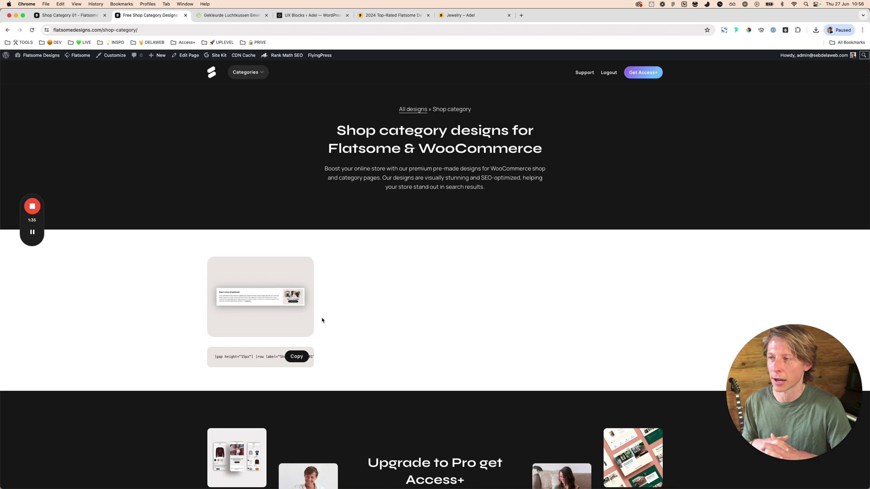
pyautogui.click(297, 306)
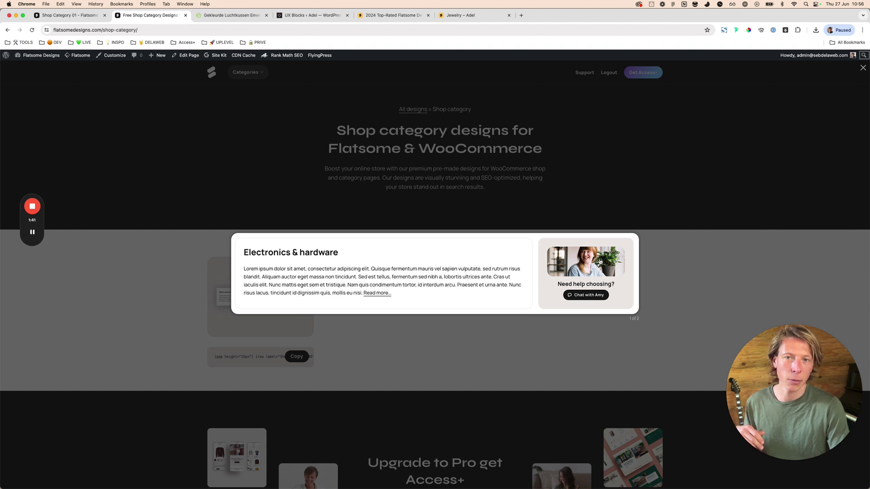
pyautogui.click(500, 353)
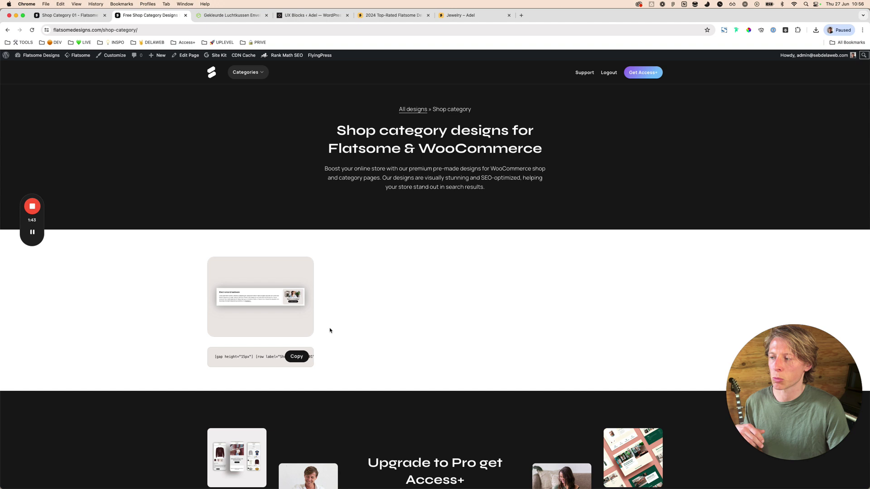
pyautogui.click(300, 360)
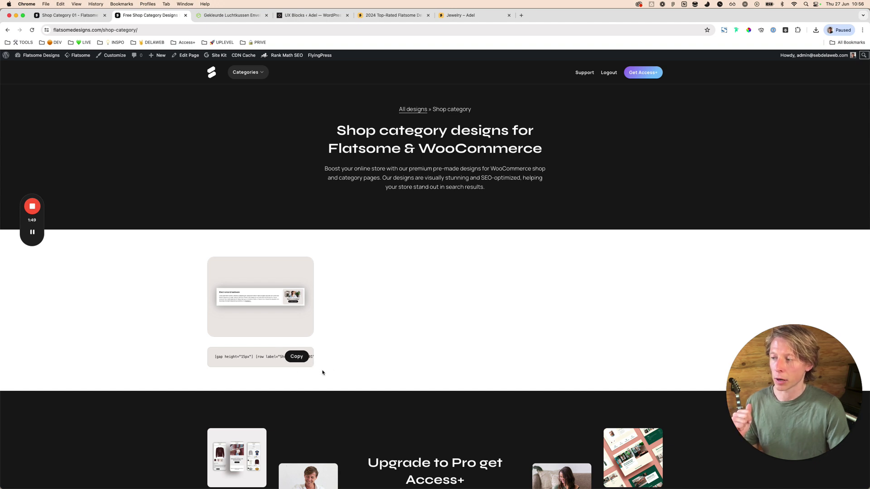
pyautogui.click(307, 15)
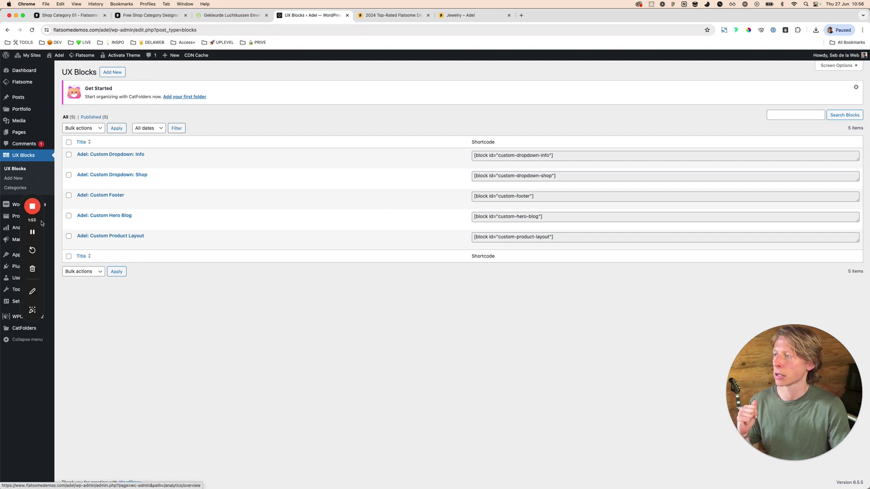
# - Create a UX block titled 'Shop category: Jewelry', paste the design shortcode into it, and publish
pyautogui.moveTo(32, 220); pyautogui.dragTo(31, 301)
pyautogui.click(37, 160)
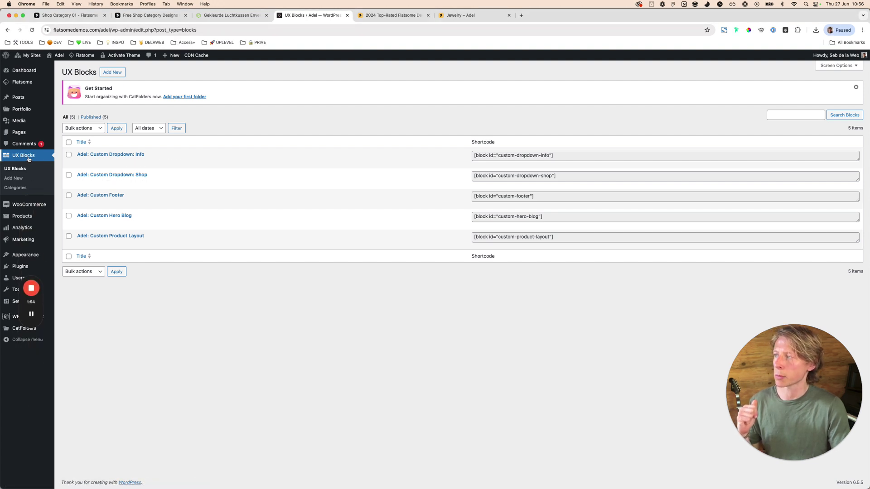
pyautogui.click(113, 72)
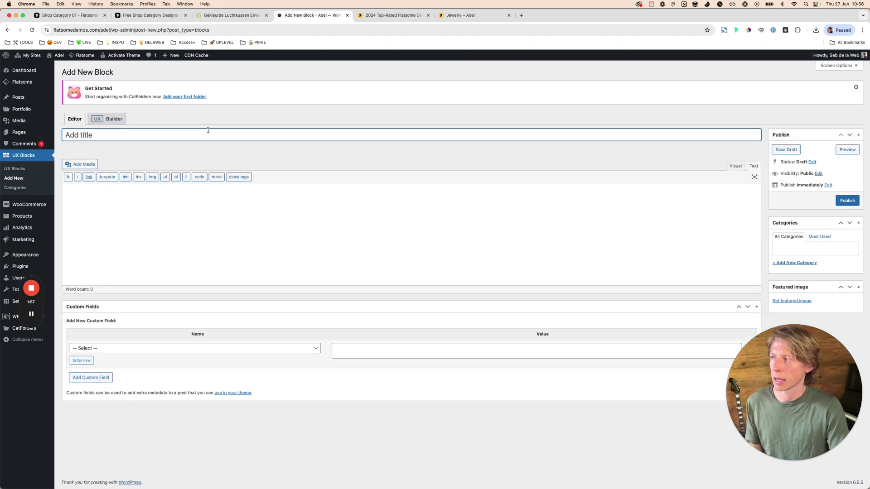
pyautogui.write('Shop')
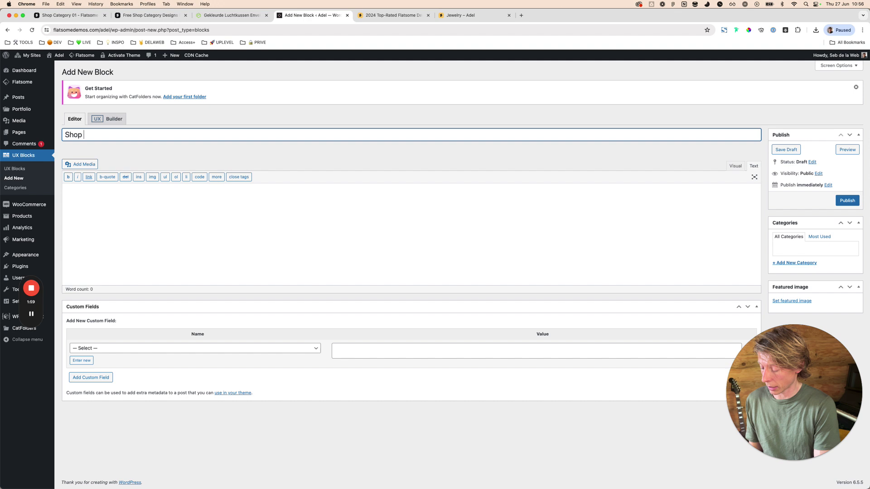
pyautogui.write(' category:')
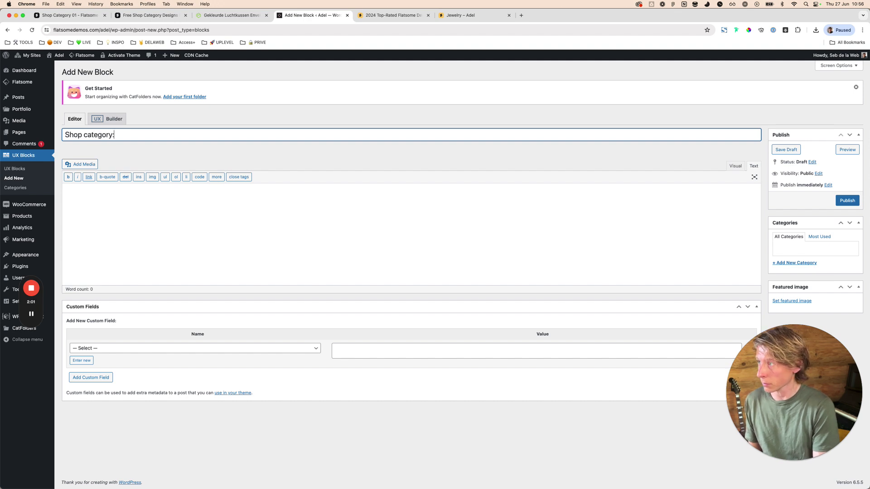
pyautogui.write(' Jewelry')
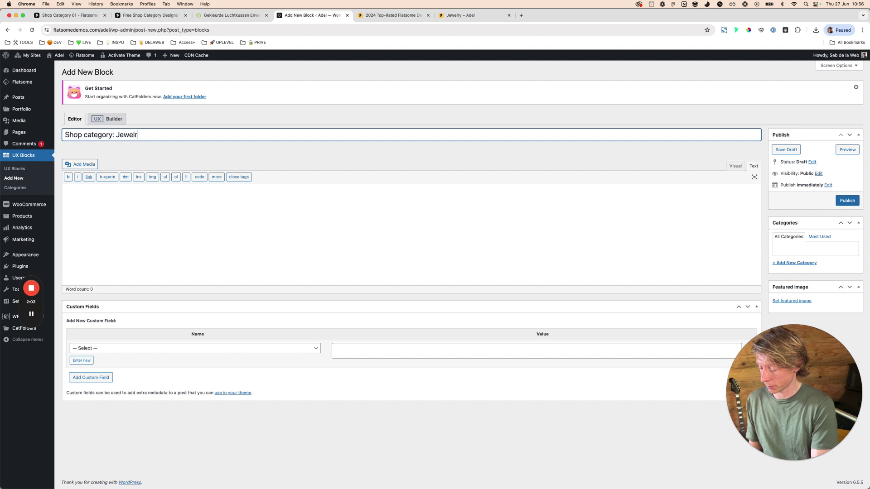
pyautogui.click(287, 210)
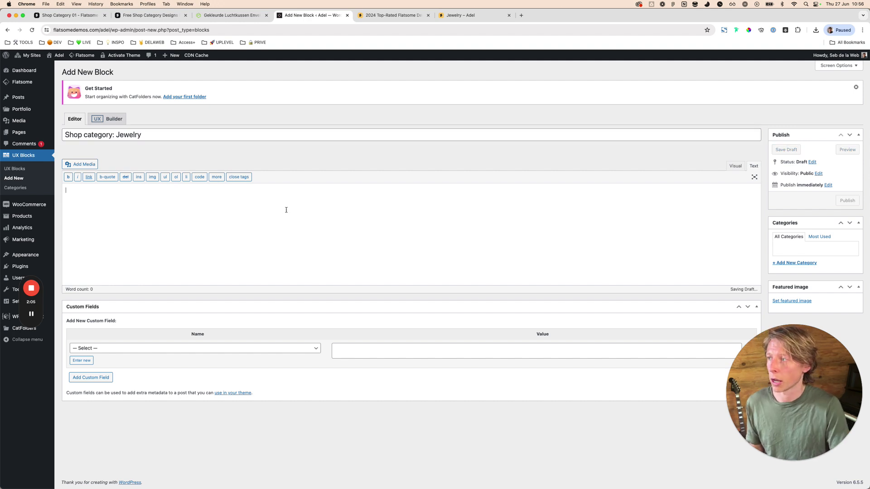
pyautogui.press('super+v')
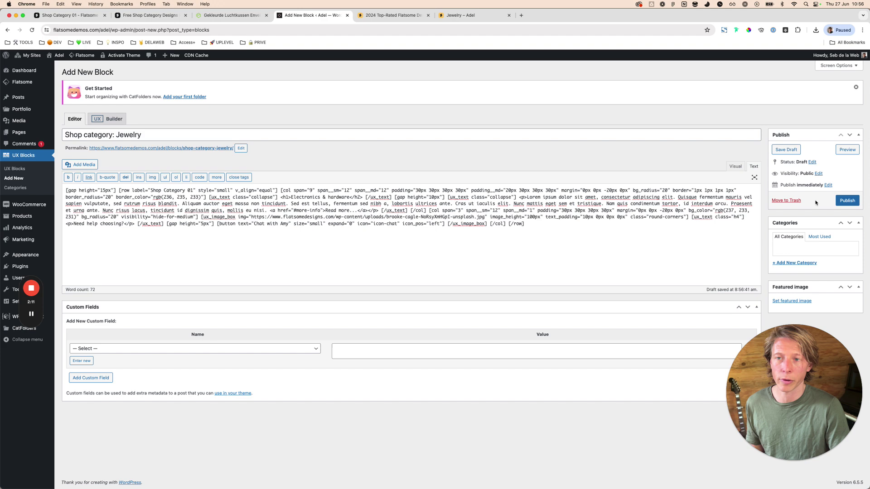
pyautogui.click(846, 202)
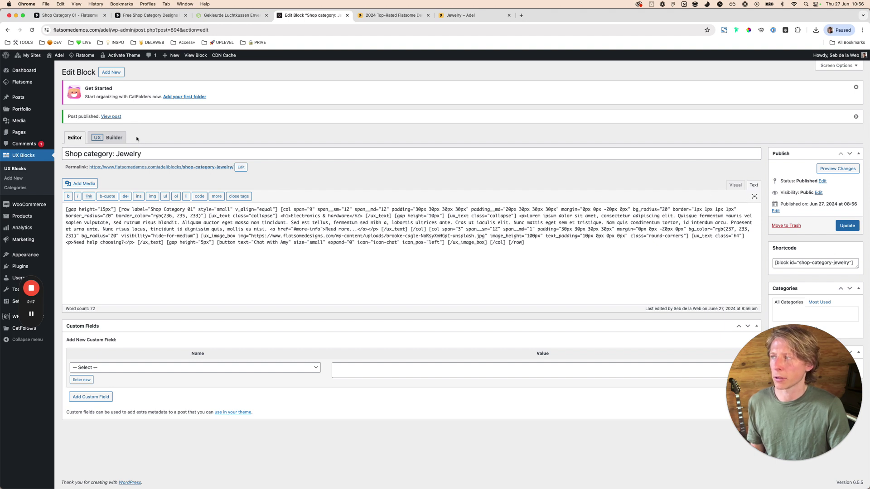
# - Open the block in UX Builder and clear all of its existing content
pyautogui.click(114, 141)
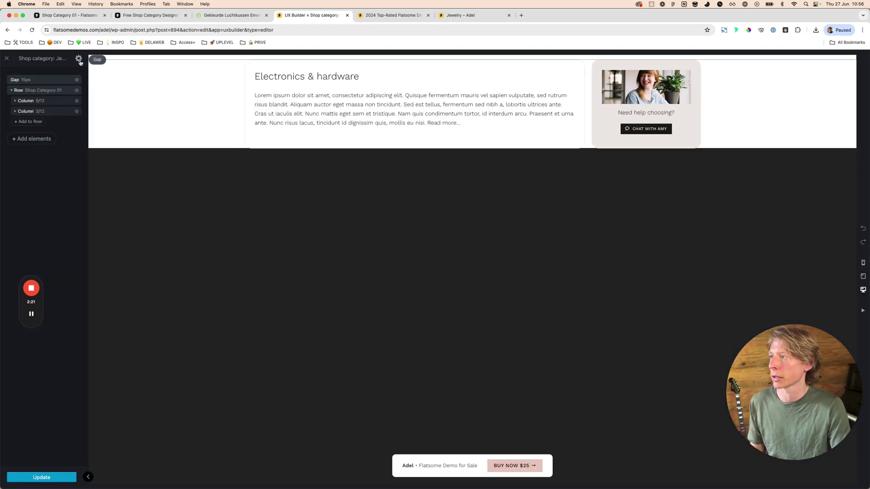
pyautogui.click(79, 59)
pyautogui.click(66, 257)
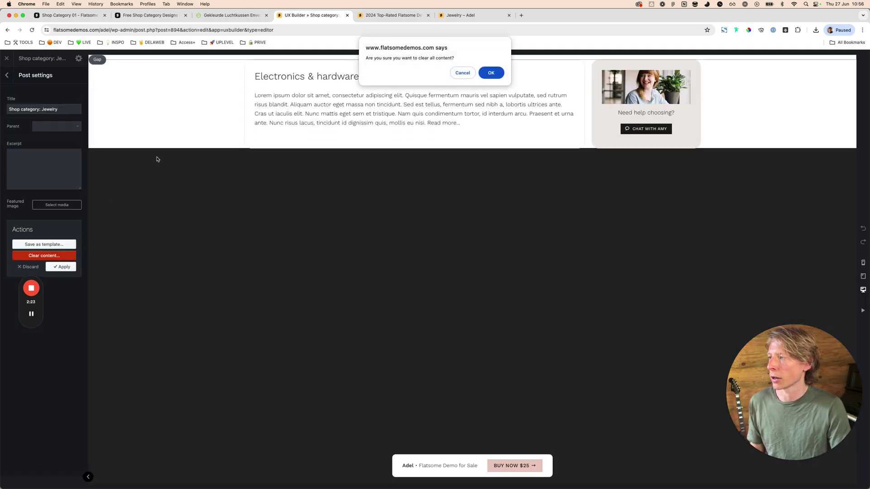
pyautogui.click(491, 72)
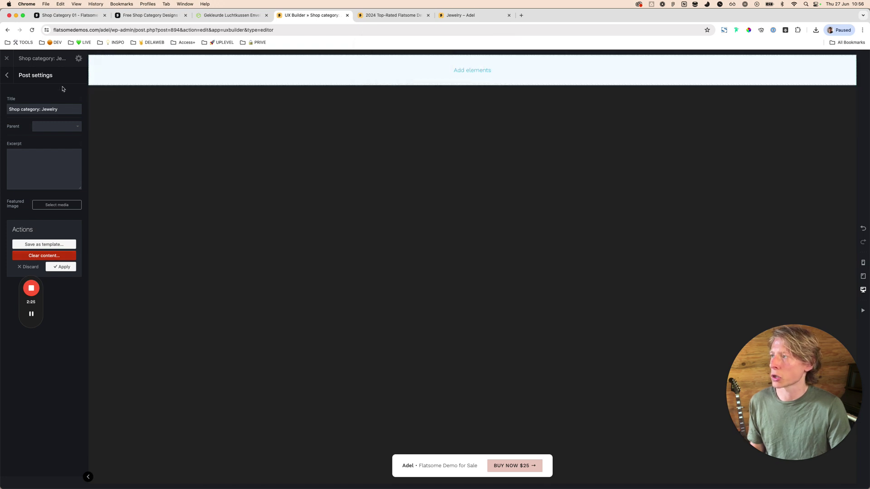
pyautogui.click(7, 76)
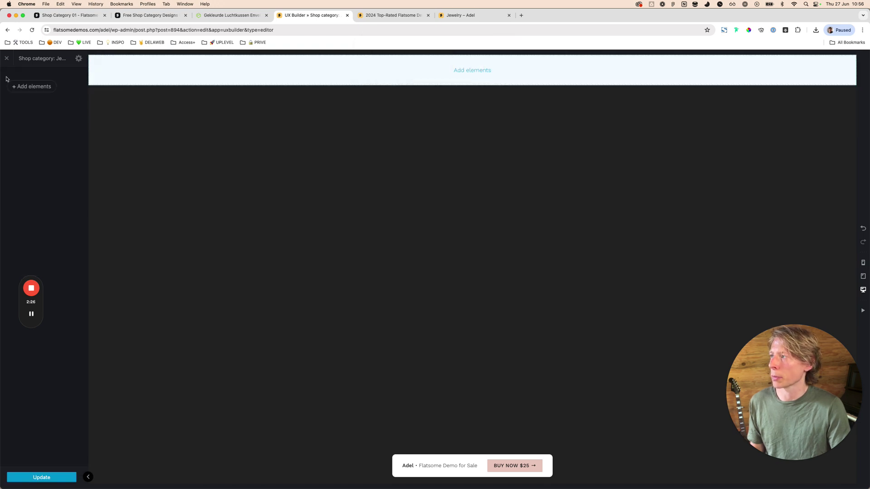
# - Import the copied shop category shortcode and select the 'Electronics & hardware' heading text
pyautogui.click(35, 86)
pyautogui.click(40, 74)
pyautogui.click(46, 107)
pyautogui.press('super+v')
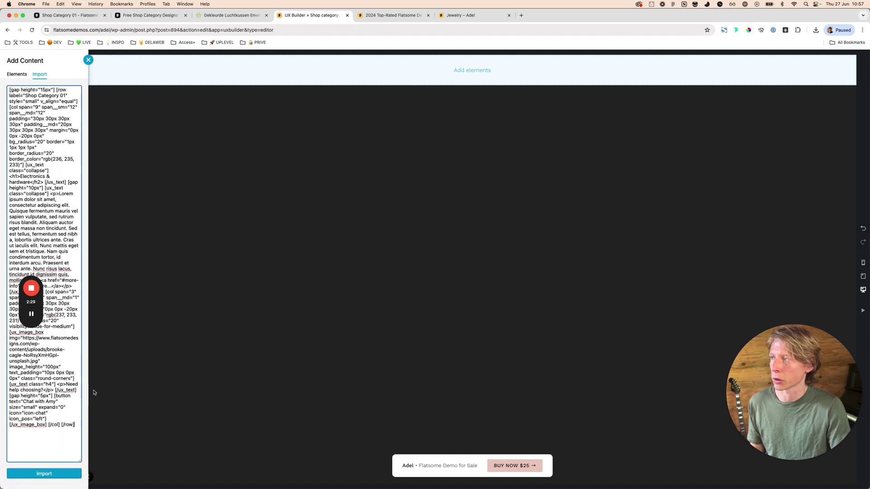
pyautogui.click(44, 474)
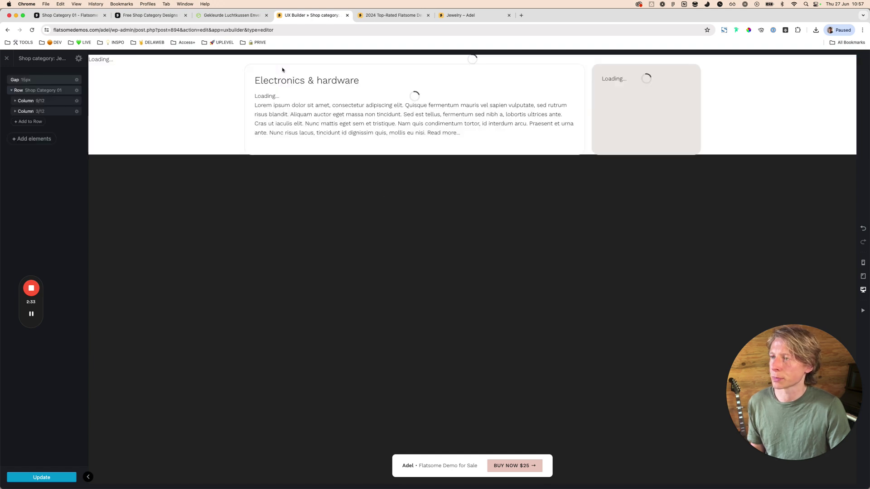
pyautogui.click(329, 84)
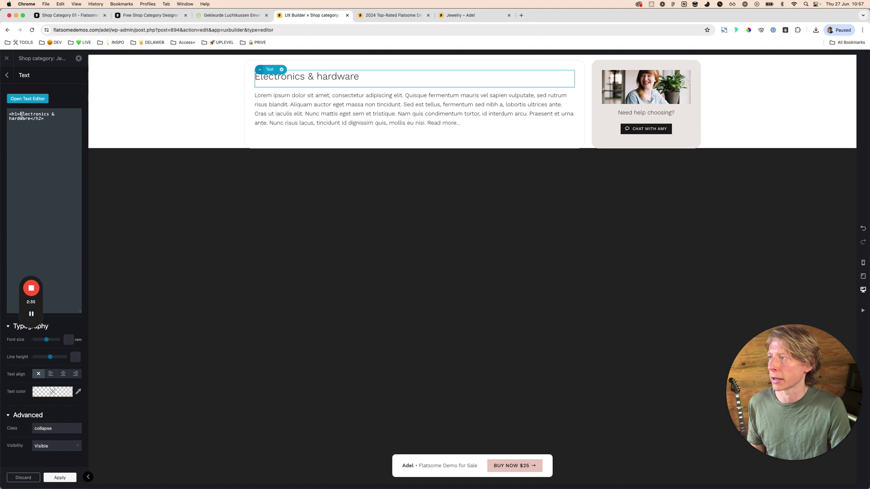
pyautogui.moveTo(20, 114); pyautogui.dragTo(28, 120)
# - Retitle the heading 'Jewelry' and check that the paragraph's Read more link targets #more-info
pyautogui.write('Jewelry')
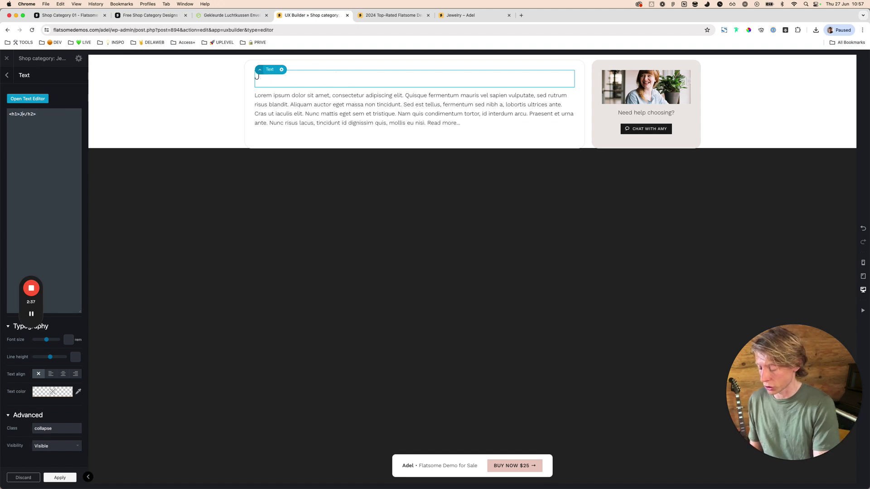
pyautogui.click(312, 119)
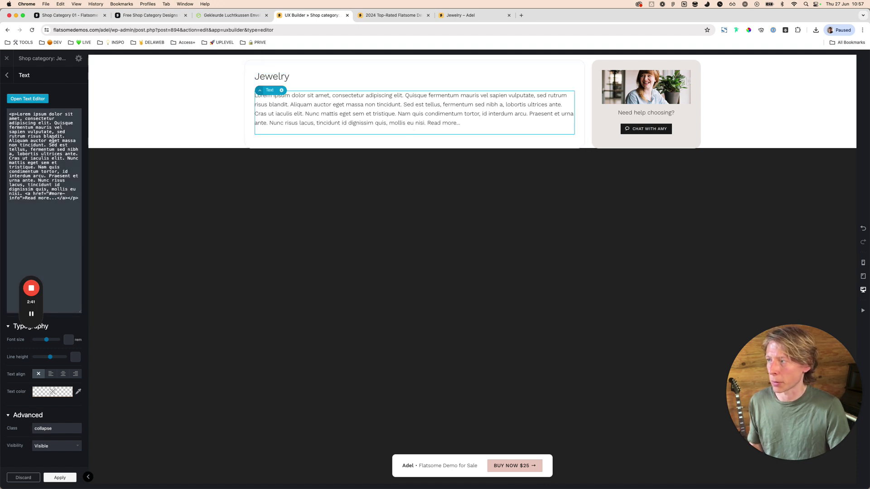
pyautogui.click(39, 198)
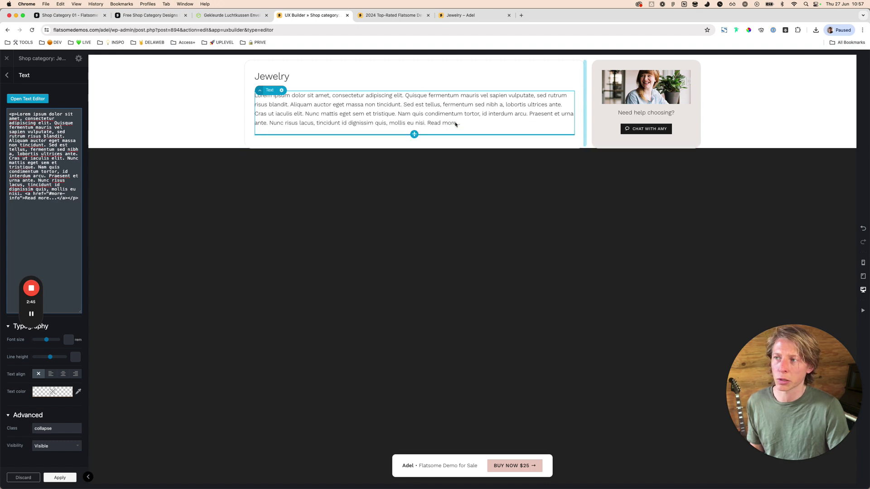
pyautogui.moveTo(49, 194); pyautogui.dragTo(18, 200)
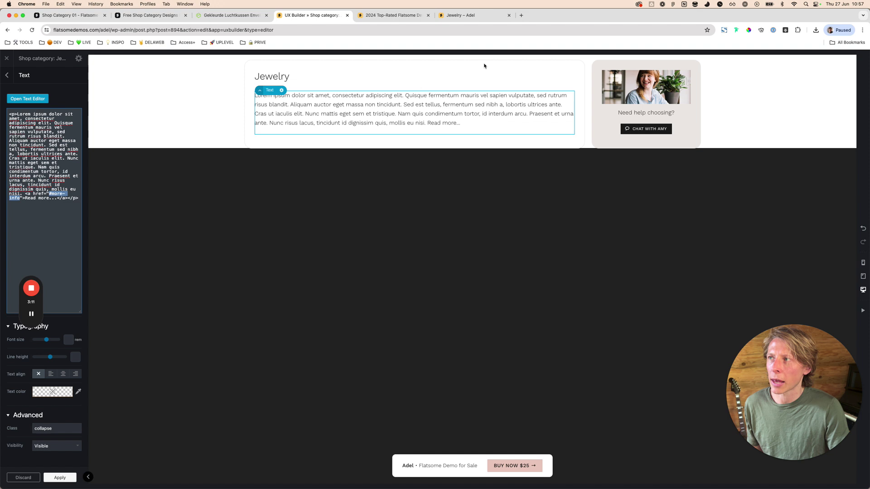
# - Check the chat-with-Amy column at mobile and desktop widths to confirm it shows only on desktop
pyautogui.click(863, 264)
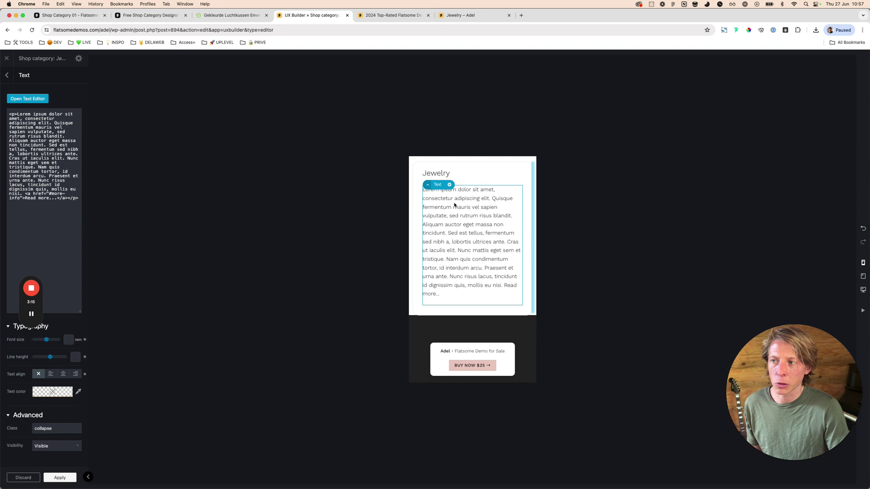
pyautogui.click(863, 290)
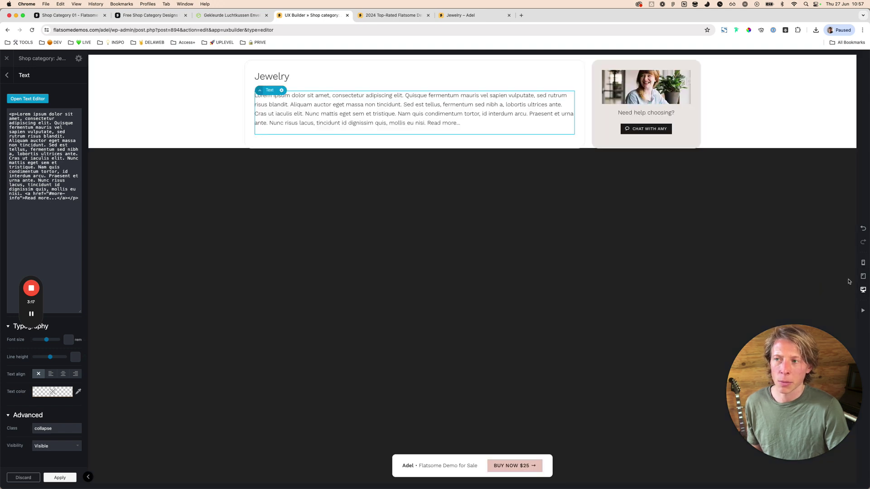
pyautogui.click(657, 68)
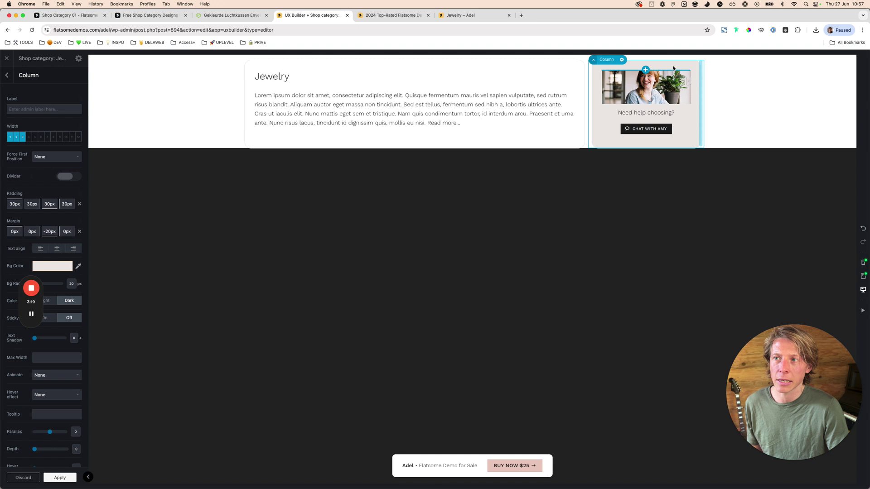
pyautogui.click(864, 262)
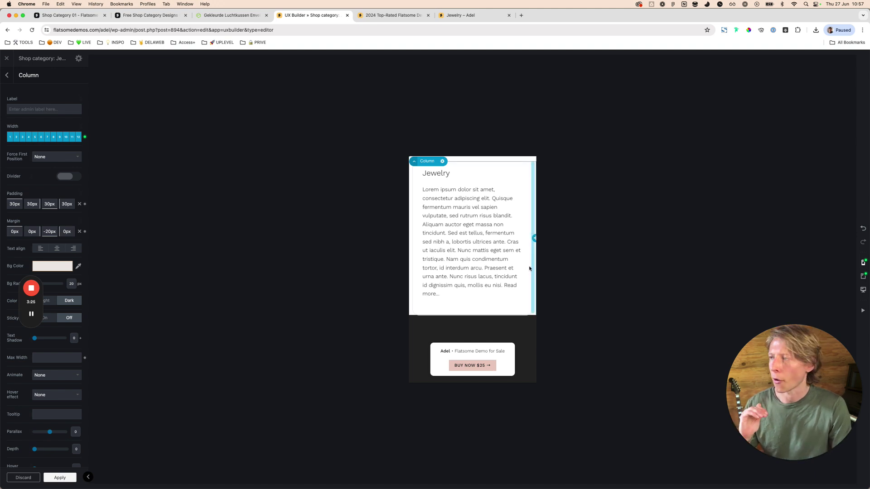
pyautogui.click(7, 75)
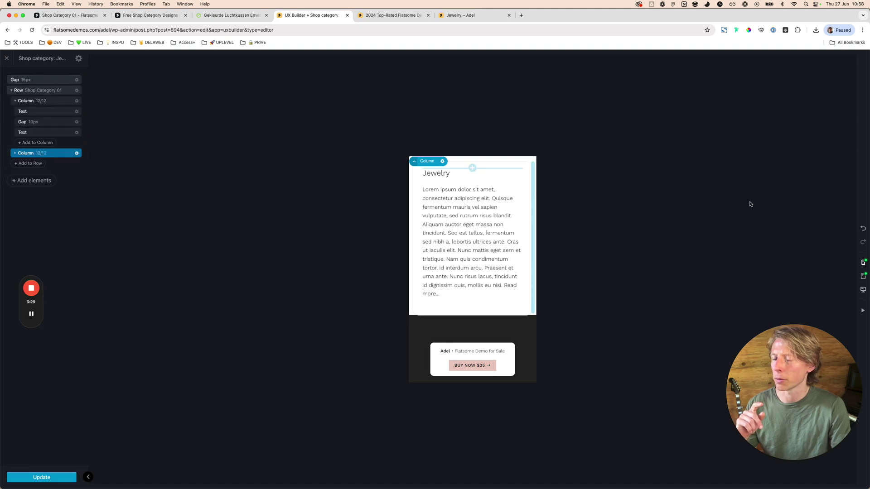
pyautogui.click(863, 290)
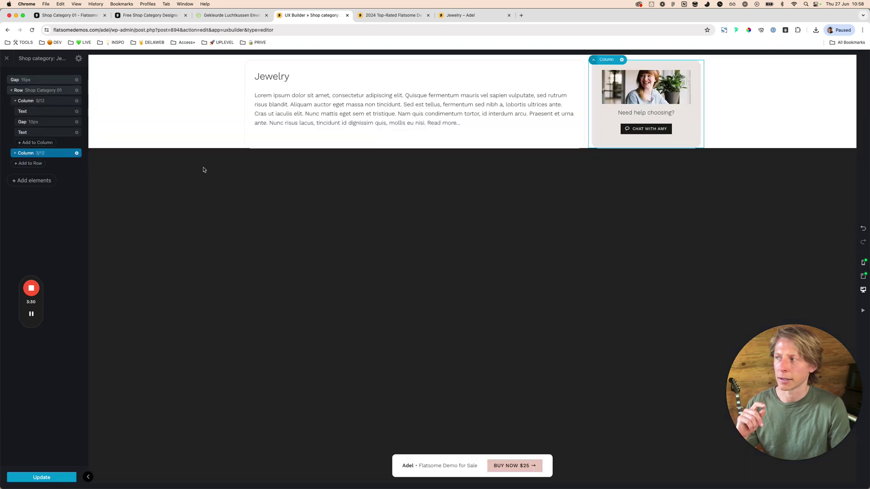
# - Confirm the 3/12 sidebar column is hidden at mobile width
pyautogui.click(63, 154)
pyautogui.scroll(-10, 35, 394)
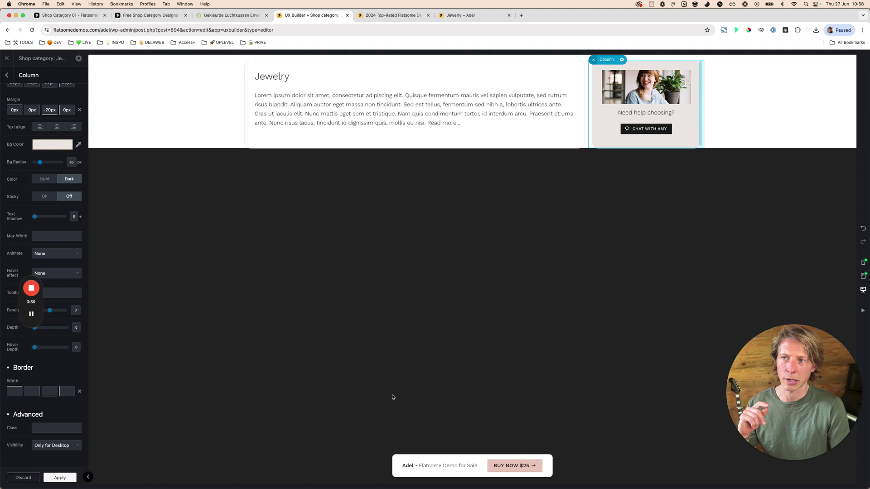
pyautogui.click(863, 262)
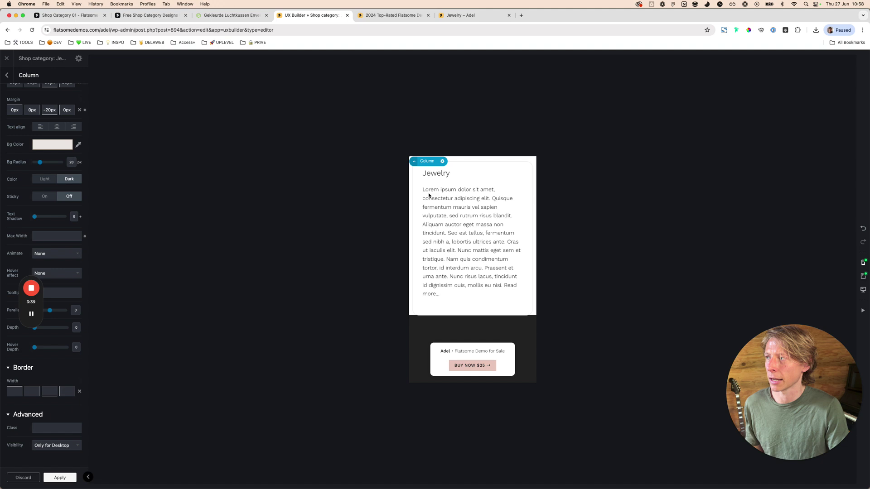
pyautogui.click(863, 290)
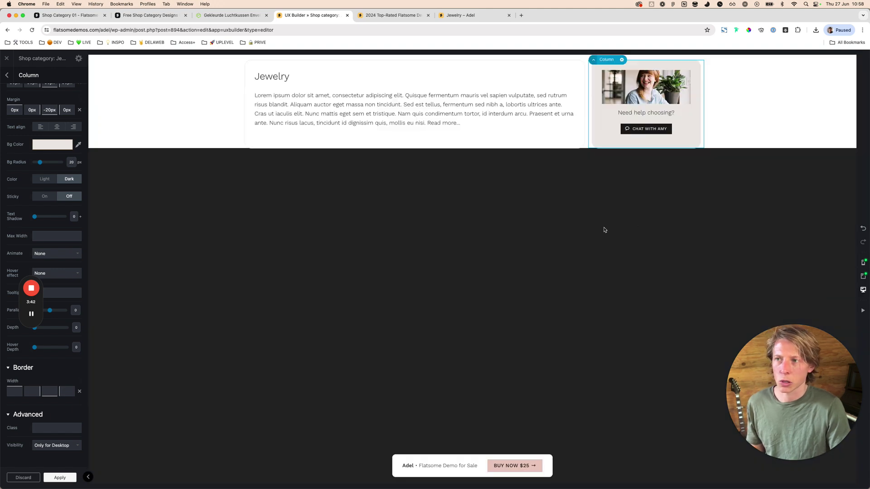
# - Apply the column settings, save the Jewelry block, and exit UX Builder
pyautogui.click(59, 478)
pyautogui.click(41, 478)
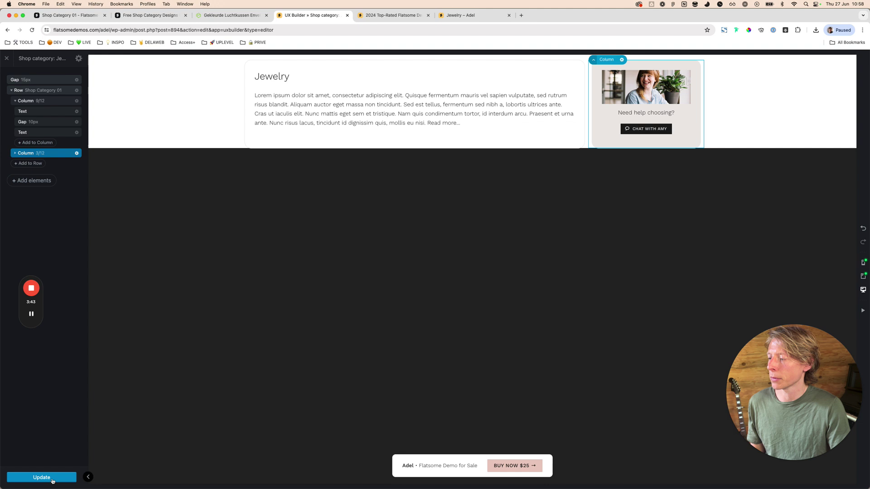
pyautogui.click(7, 58)
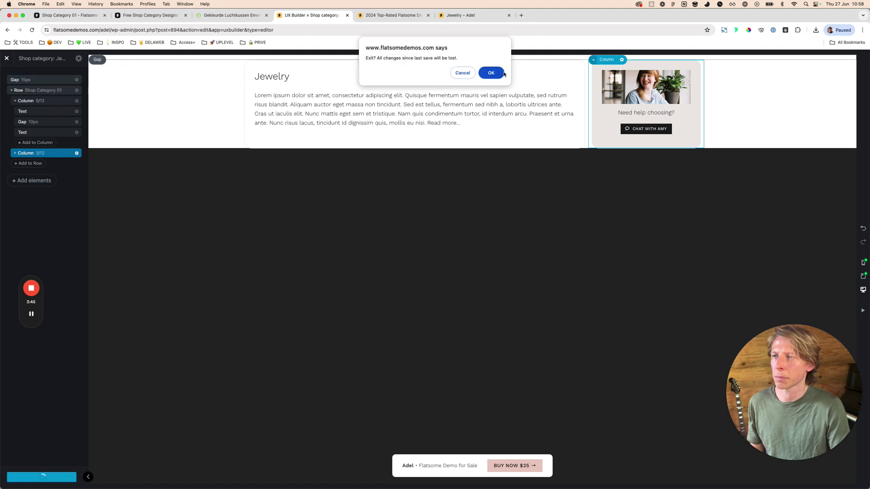
pyautogui.click(503, 73)
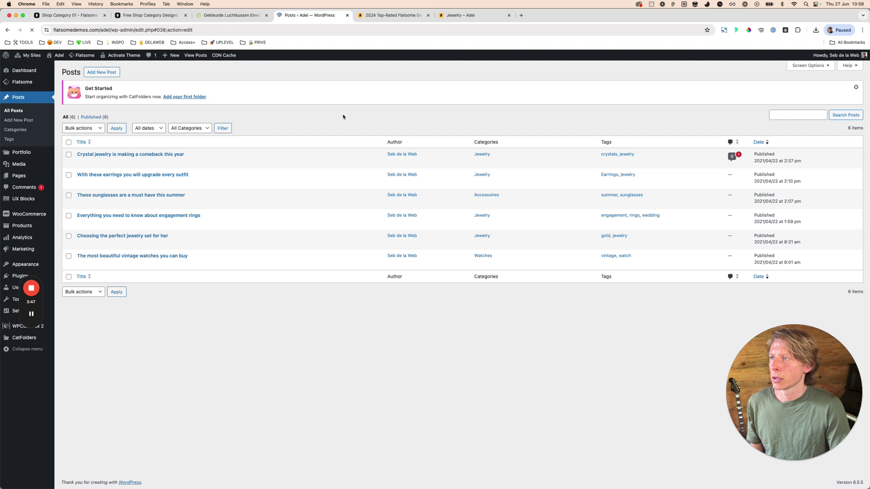
# - Copy the [block id="shop-category-jewelry"] shortcode from the UX Blocks list
pyautogui.click(23, 199)
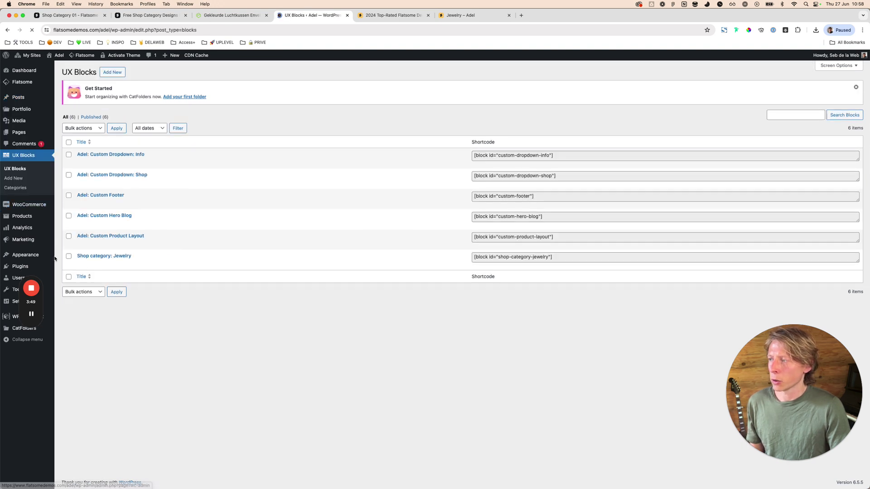
pyautogui.moveTo(148, 256); pyautogui.dragTo(76, 257)
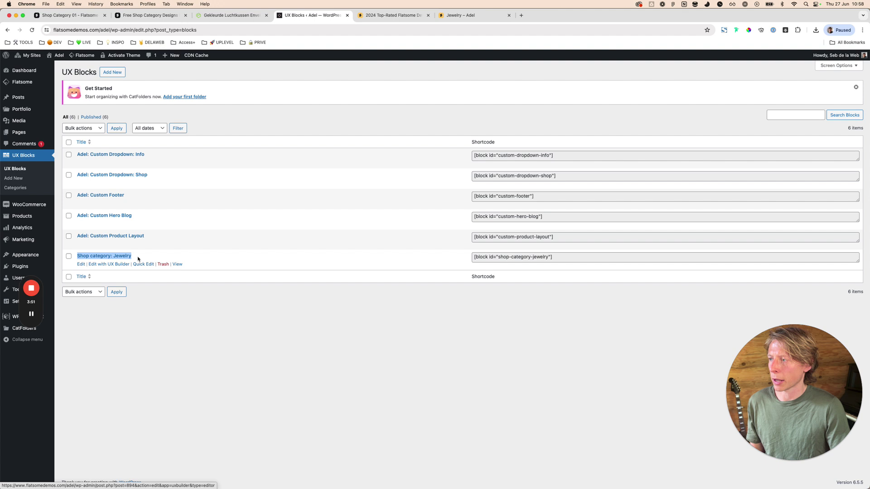
pyautogui.click(567, 256)
pyautogui.press('super+c')
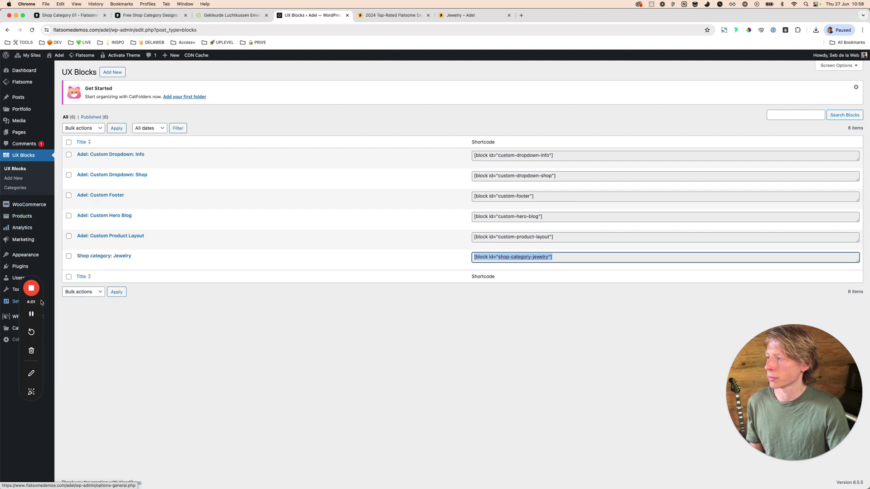
# - Open the Jewelry category from Products > Categories
pyautogui.moveTo(32, 219)
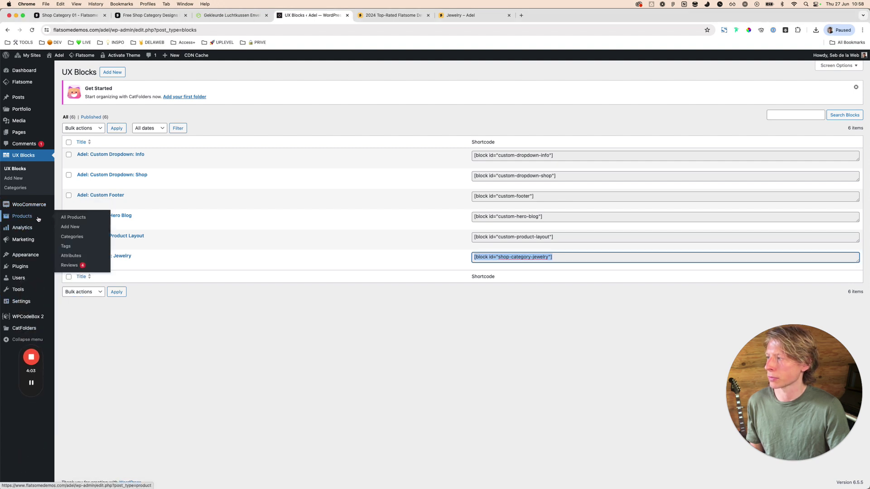
pyautogui.click(79, 239)
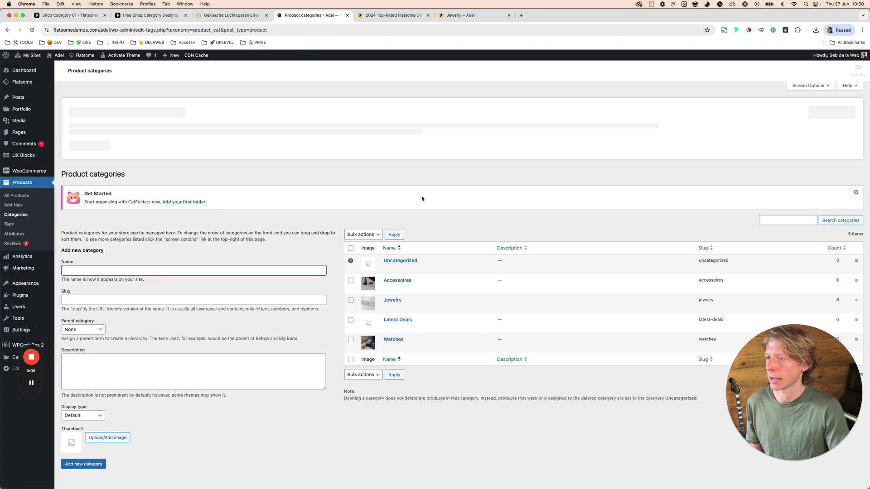
pyautogui.click(400, 296)
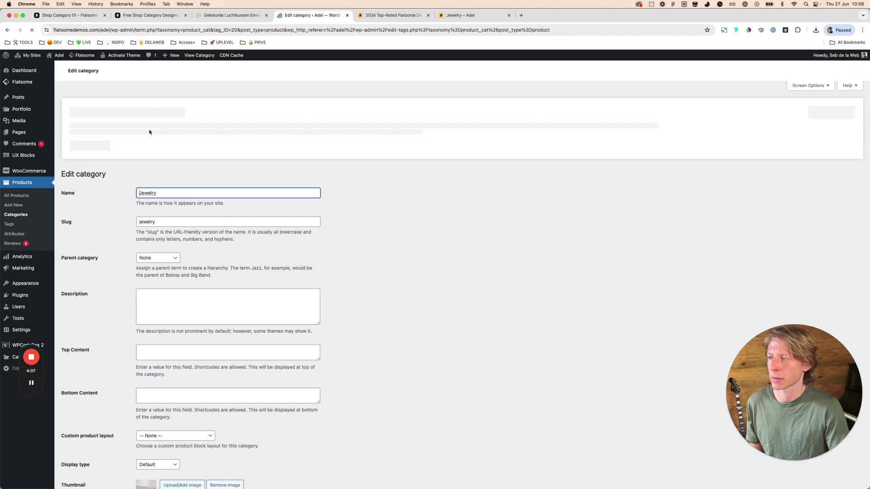
# - View the storefront Shop > Jewelry page, then open its Edit category screen
pyautogui.moveTo(63, 66)
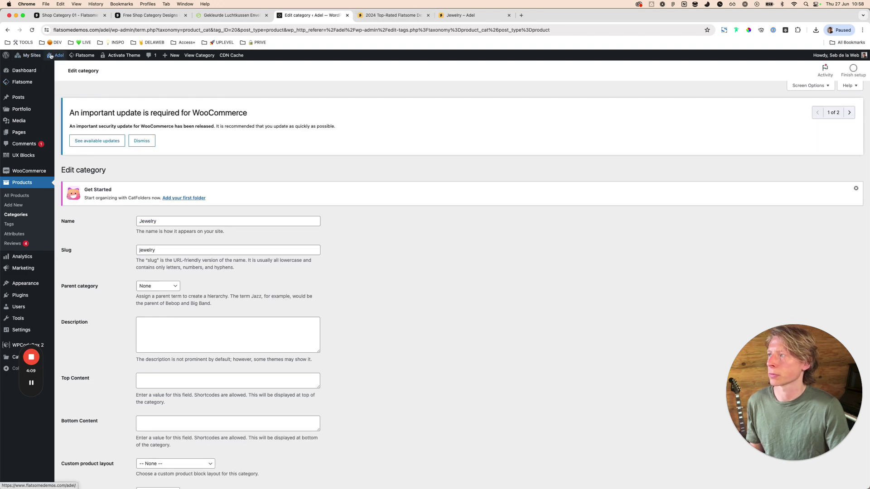
pyautogui.keyDown('super'); pyautogui.click(62, 67); pyautogui.keyUp('super')
pyautogui.click(382, 17)
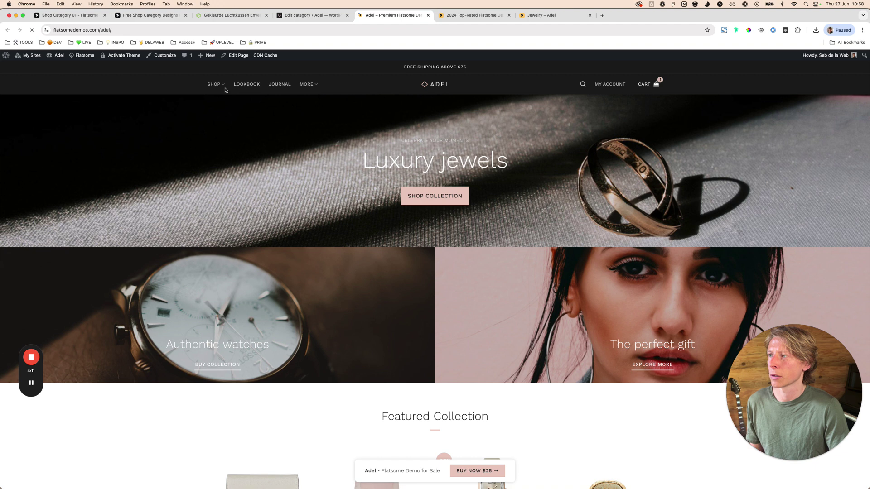
pyautogui.moveTo(214, 85)
pyautogui.click(227, 148)
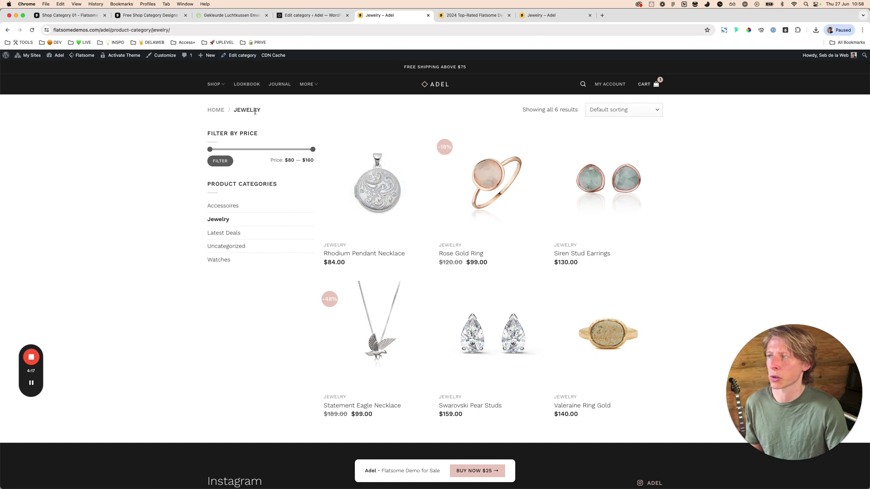
pyautogui.click(244, 56)
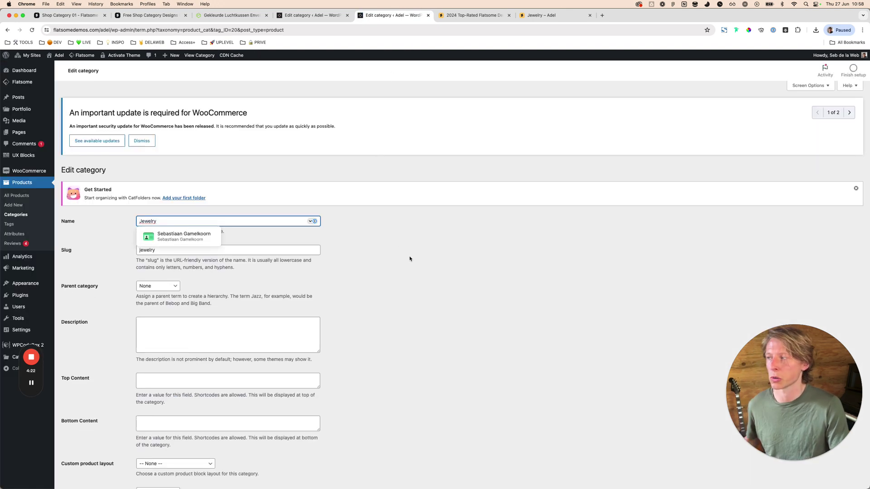
# - Paste the shop-category-jewelry block shortcode into the Jewelry category's Top Content field
pyautogui.scroll(-3, 410, 259)
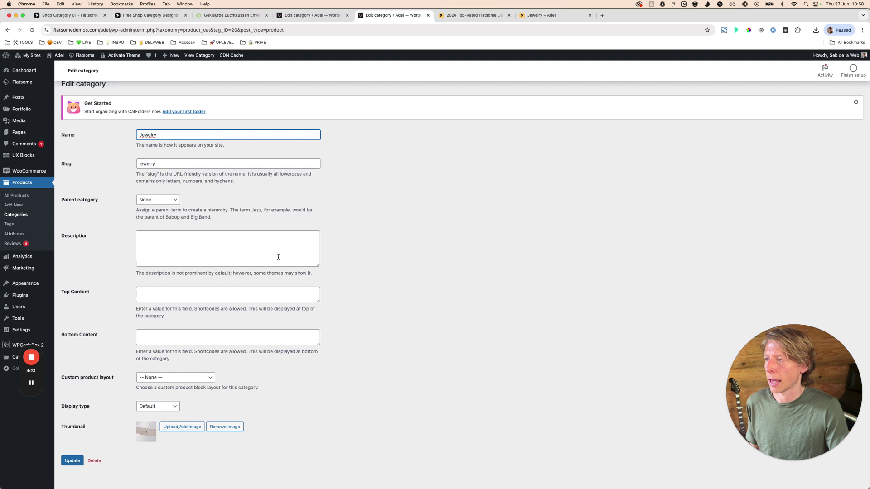
pyautogui.click(200, 290)
pyautogui.press('super+v')
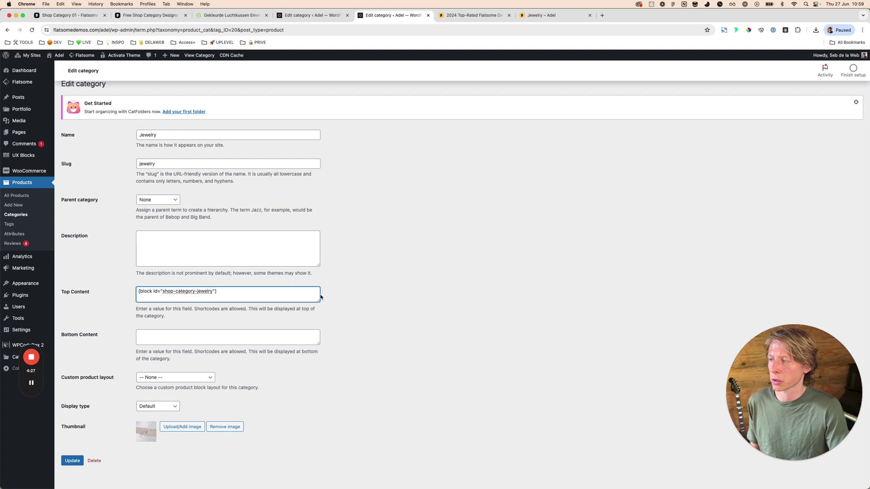
pyautogui.press('super+a')
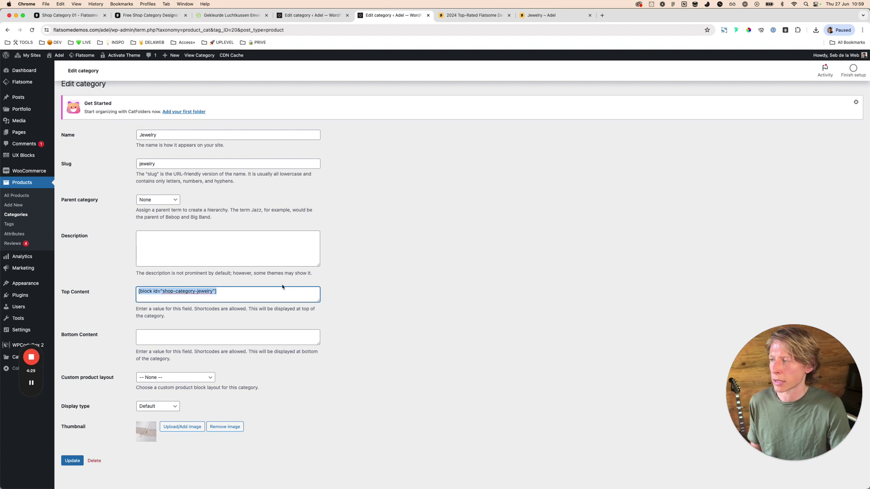
pyautogui.press('super+x')
pyautogui.press('super+v')
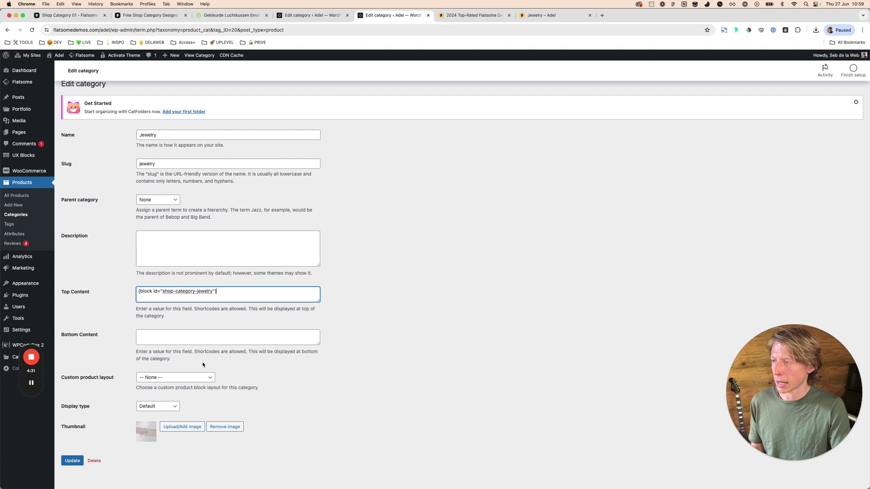
# - Update the Jewelry category and view its page on the storefront
pyautogui.click(74, 461)
pyautogui.click(312, 15)
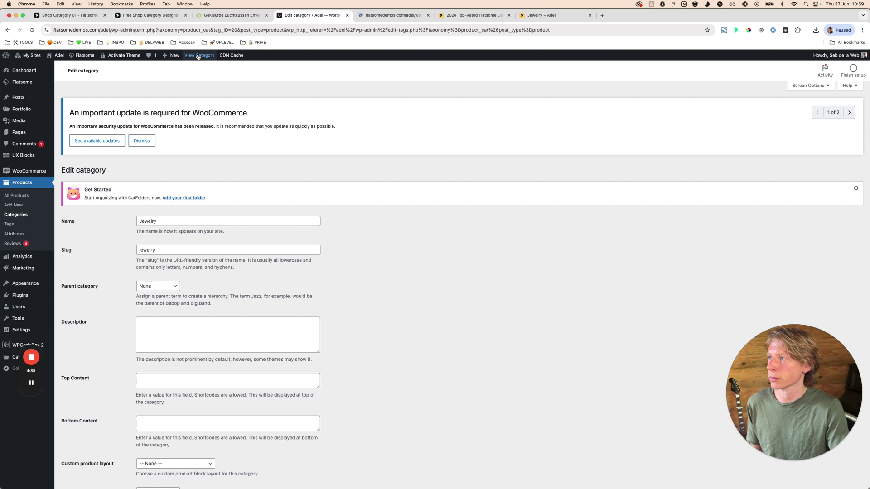
pyautogui.click(393, 15)
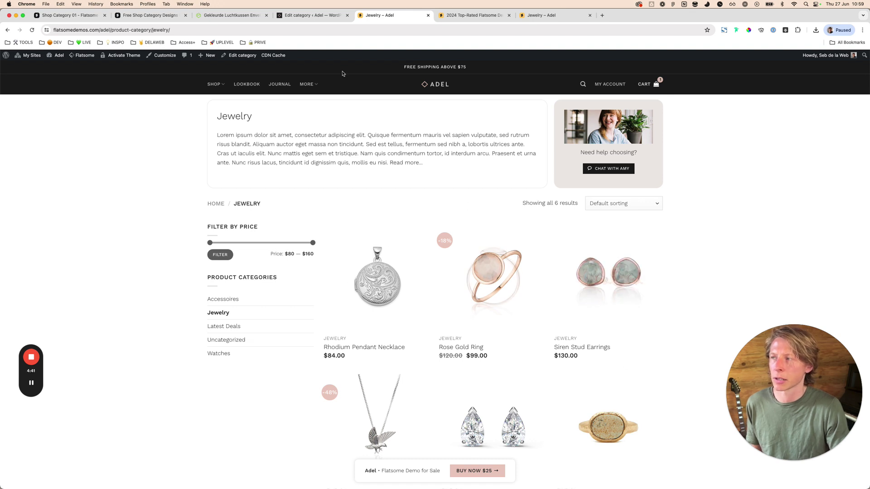
# - Cut the block shortcode out of Top Content and paste it into the Description field
pyautogui.click(312, 16)
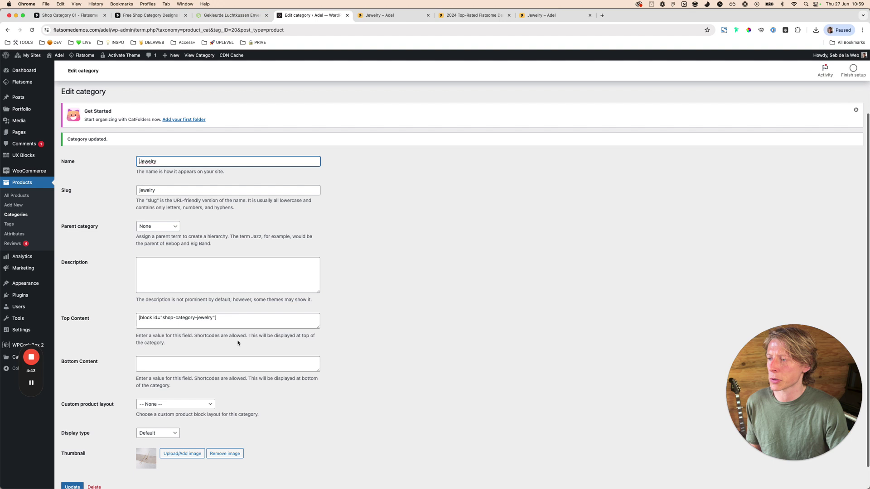
pyautogui.click(232, 318)
pyautogui.press('super+a')
pyautogui.press('super+x')
pyautogui.click(227, 272)
pyautogui.press('super+v')
# - Update the Jewelry category and reload the storefront page to see the banner
pyautogui.scroll(-1, 114, 469)
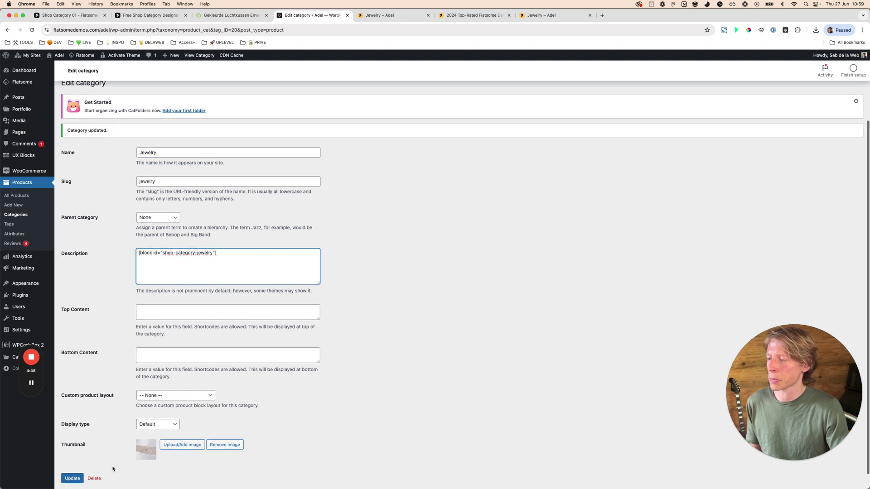
pyautogui.click(72, 478)
pyautogui.click(381, 16)
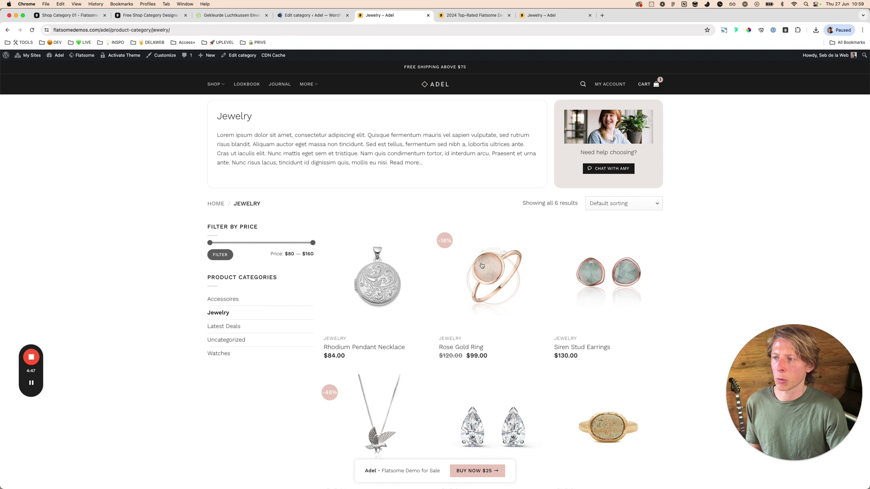
pyautogui.press('super+r')
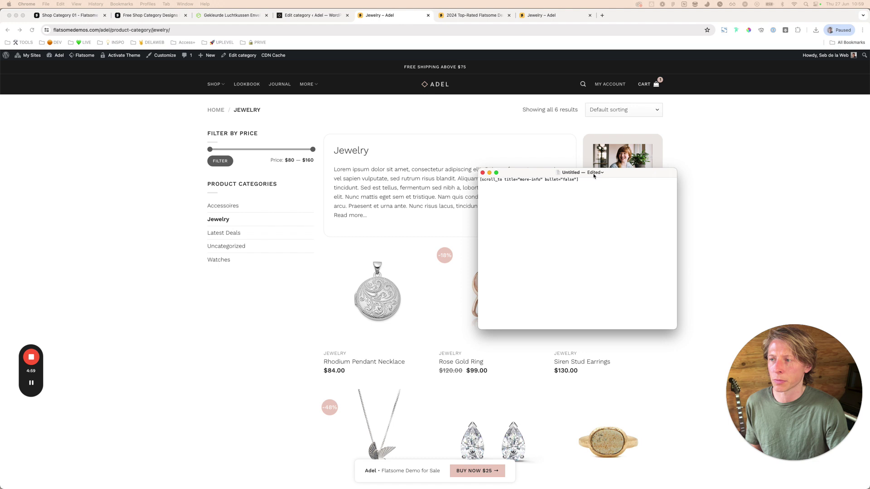
pyautogui.moveTo(533, 182); pyautogui.dragTo(435, 182)
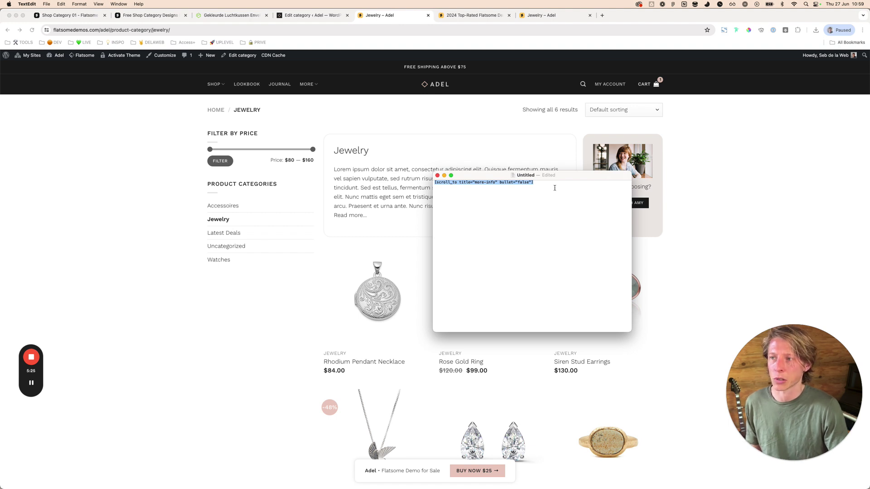
pyautogui.click(488, 192)
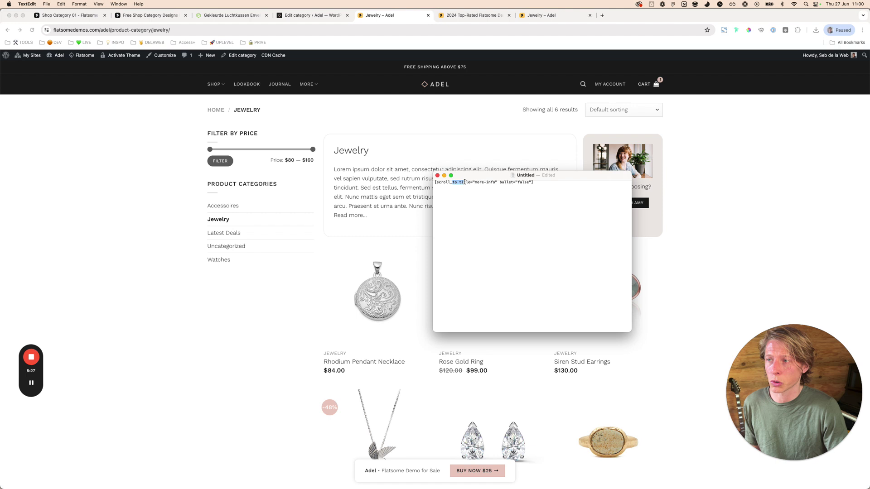
pyautogui.moveTo(496, 182); pyautogui.dragTo(474, 182)
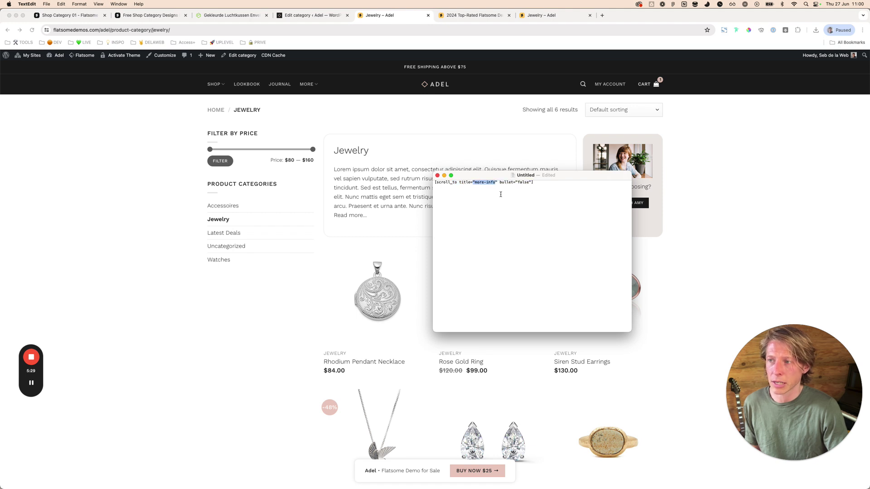
pyautogui.click(504, 149)
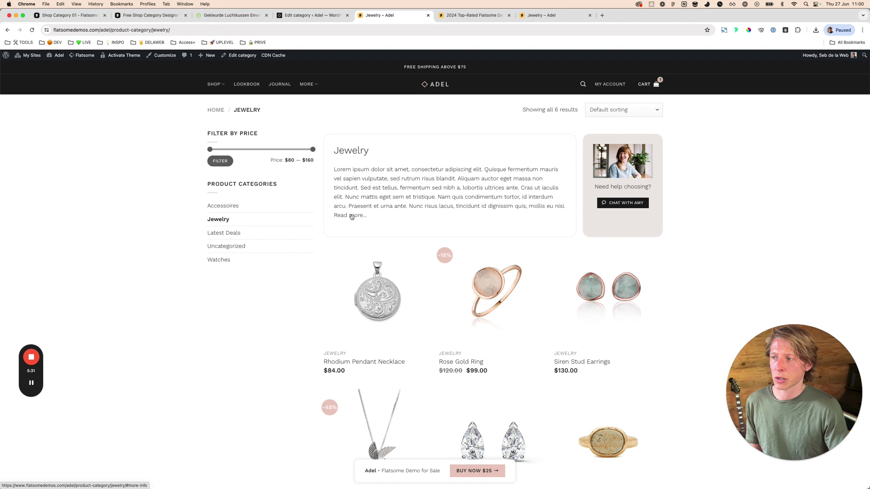
pyautogui.click(348, 16)
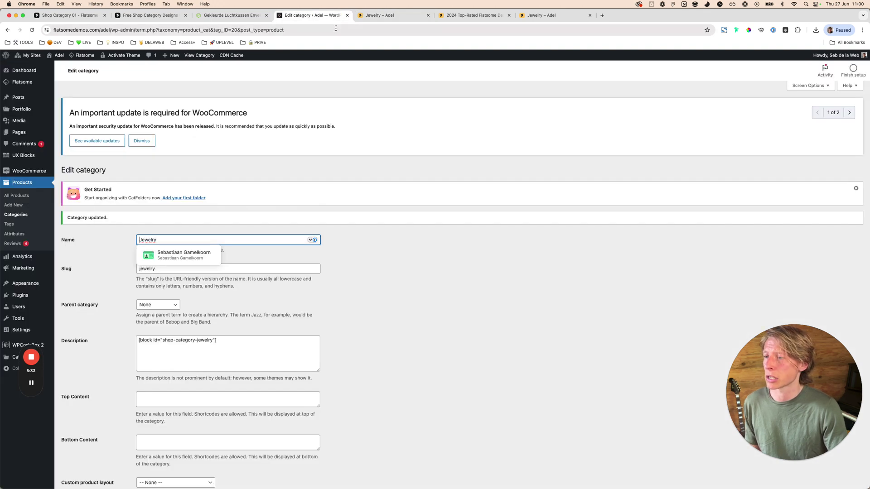
pyautogui.click(410, 17)
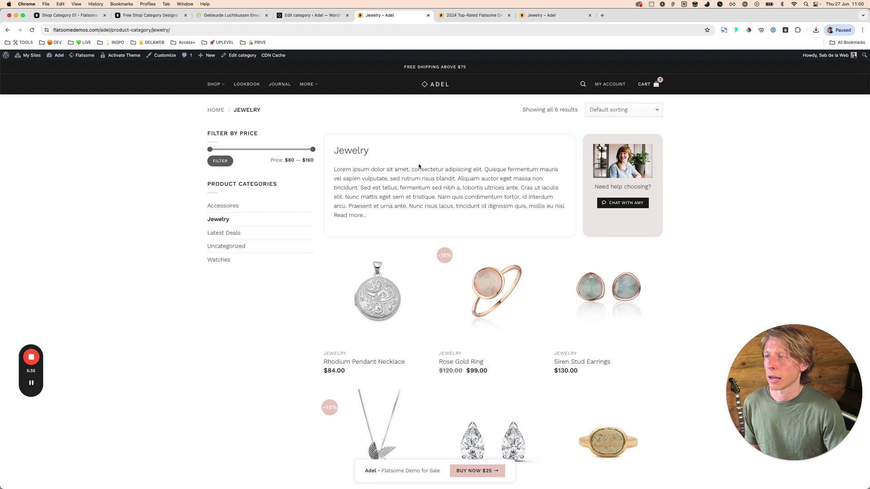
# - Reload the Jewelry storefront and bring the scroll_to shortcode note up beside the block code
pyautogui.press('super+r')
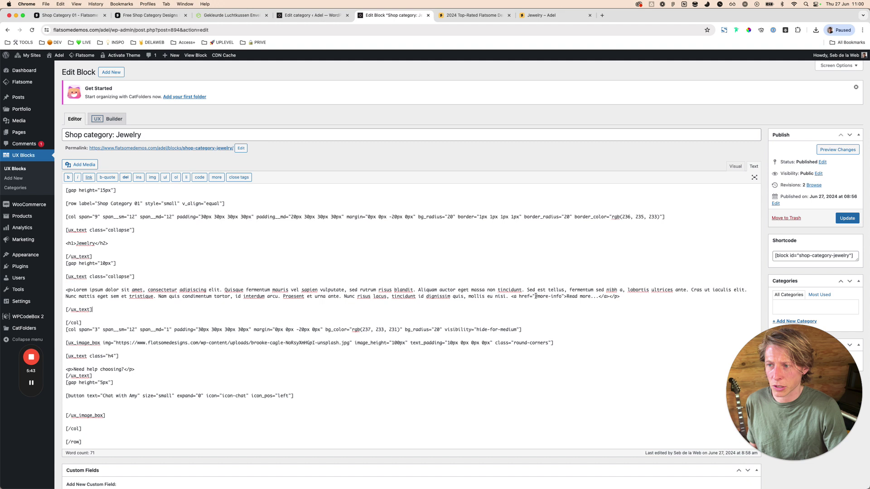
pyautogui.moveTo(533, 297); pyautogui.dragTo(562, 297)
pyautogui.click(564, 297)
pyautogui.press('super+Tab')
pyautogui.click(502, 201)
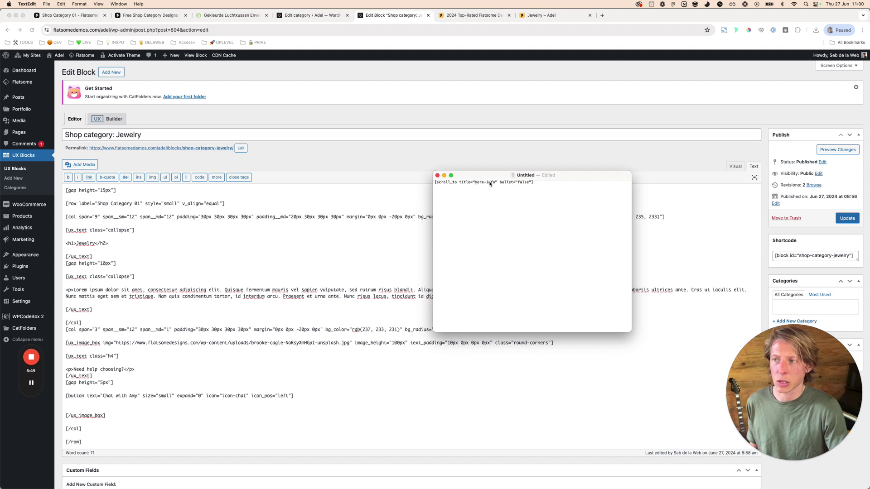
# - Change the anchor to 'meer' in the scroll_to title and the block's Read more link
pyautogui.doubleClick(490, 183)
pyautogui.press('BackSpace')
pyautogui.press('BackSpace')
pyautogui.press('BackSpace')
pyautogui.press('BackSpace')
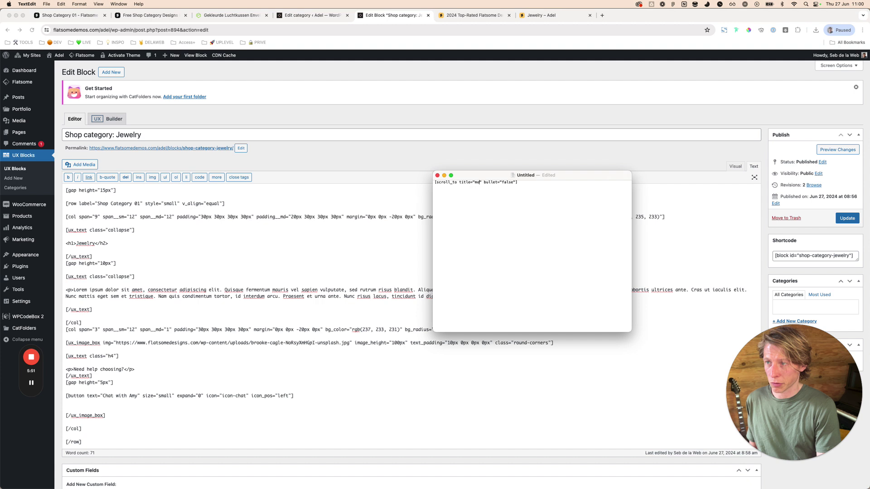
pyautogui.write('er-info')
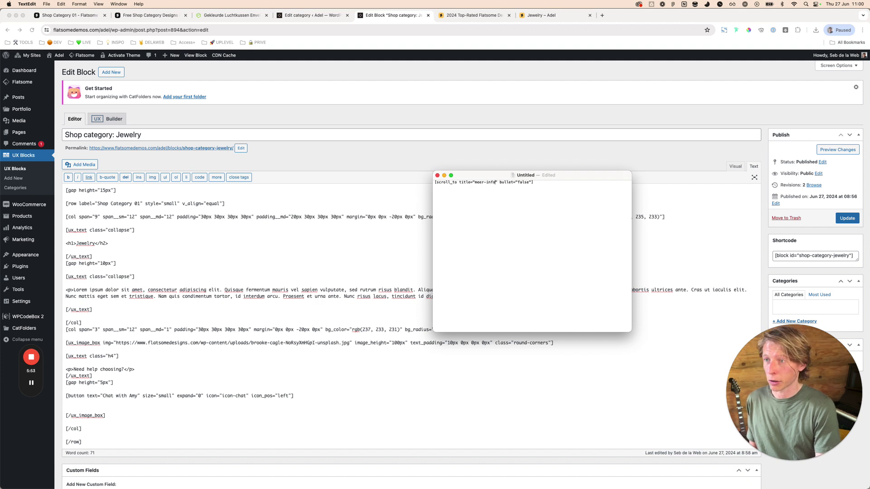
pyautogui.click(611, 288)
pyautogui.doubleClick(540, 296)
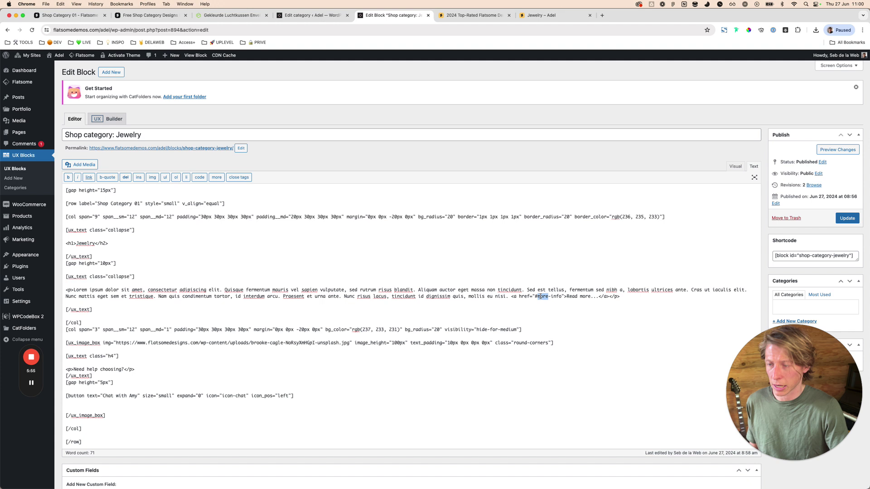
pyautogui.write('meer')
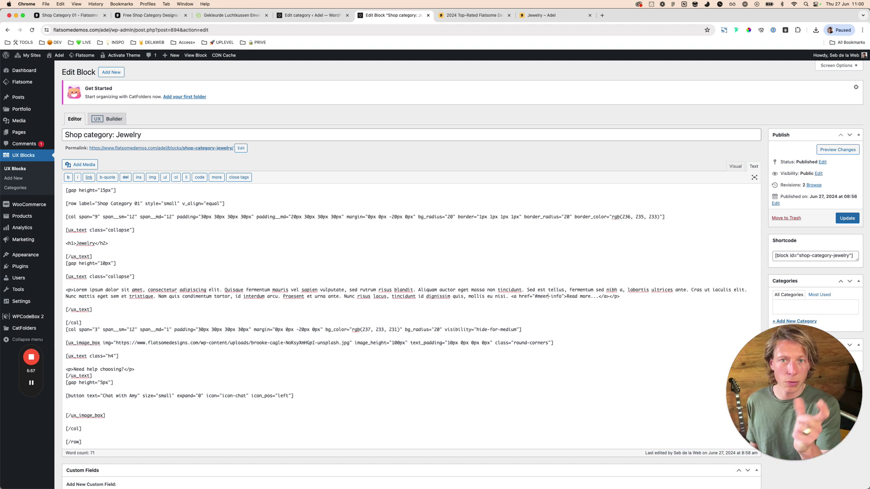
# - Set the scroll_to title back to more-info and copy the whole shortcode
pyautogui.press('super+Tab')
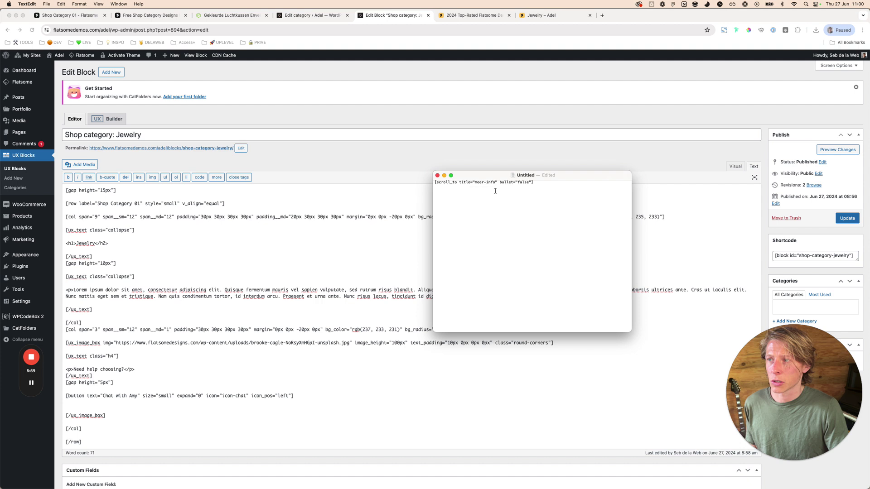
pyautogui.doubleClick(478, 182)
pyautogui.write('more')
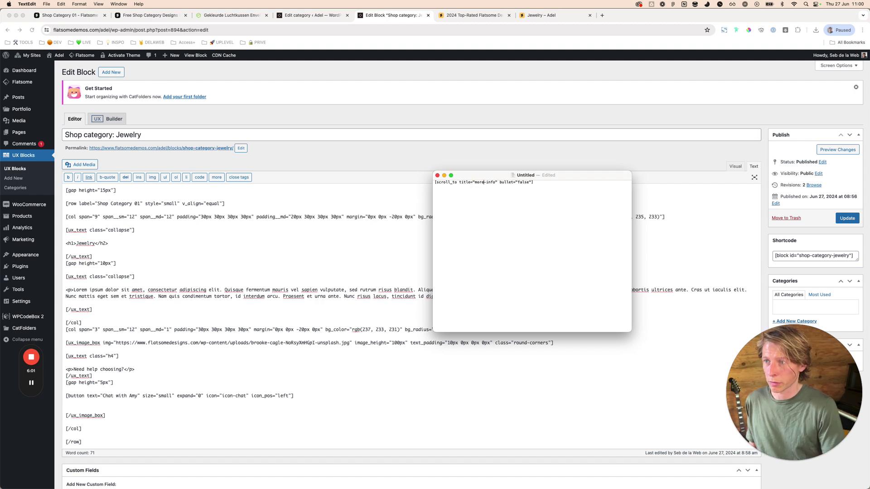
pyautogui.press('super+a')
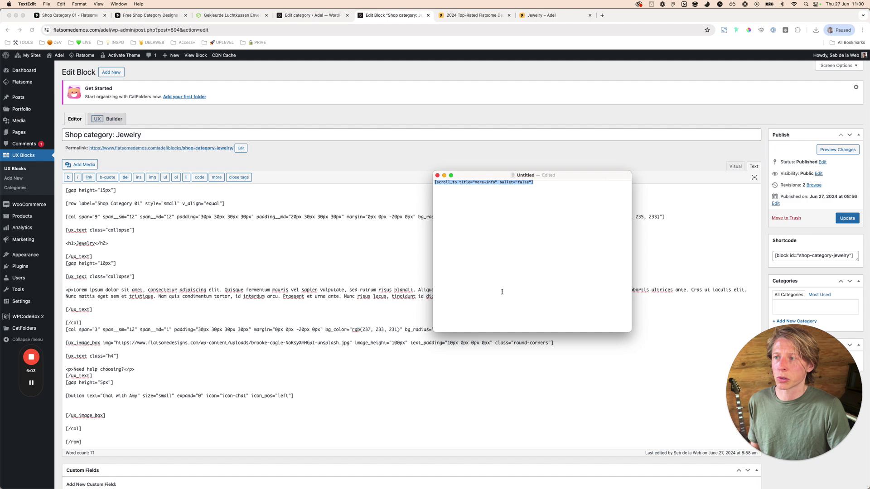
pyautogui.press('super+Tab')
# - Paste the more-info scroll_to shortcode into the Jewelry category's Bottom Content
pyautogui.click(312, 15)
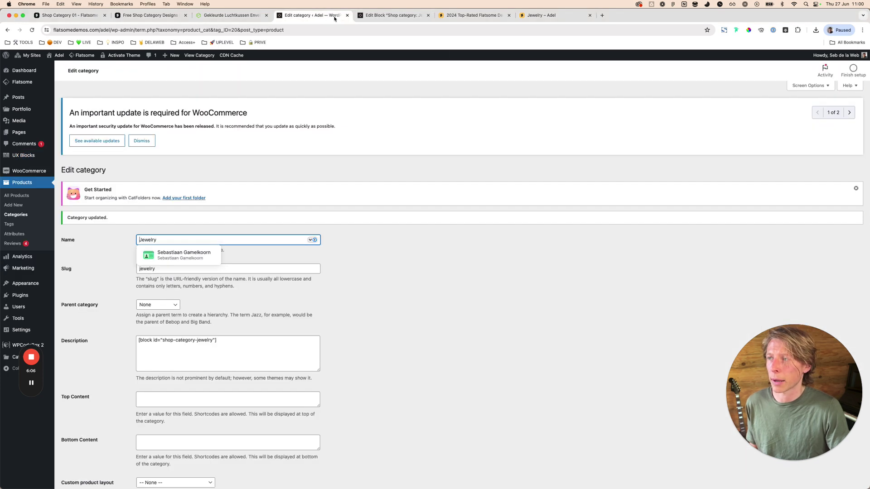
pyautogui.scroll(-1, 454, 306)
pyautogui.scroll(-1, 132, 370)
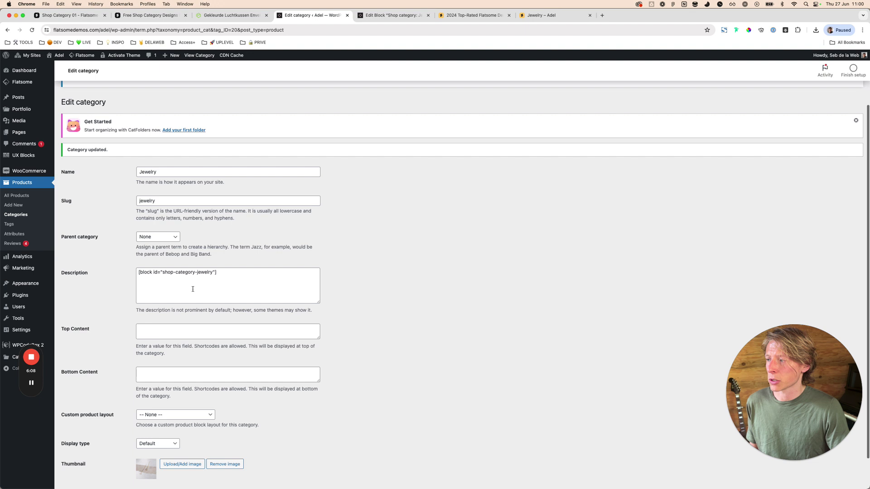
pyautogui.tripleClick(160, 274)
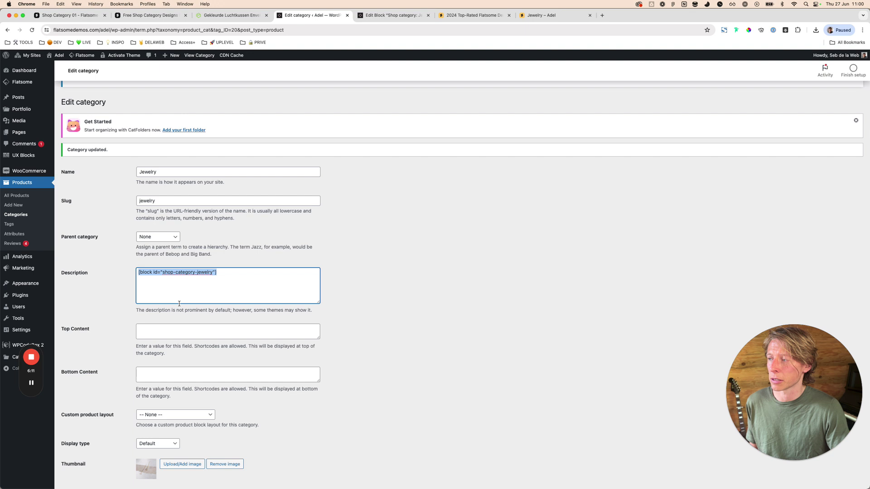
pyautogui.click(170, 368)
pyautogui.scroll(-2, 363, 344)
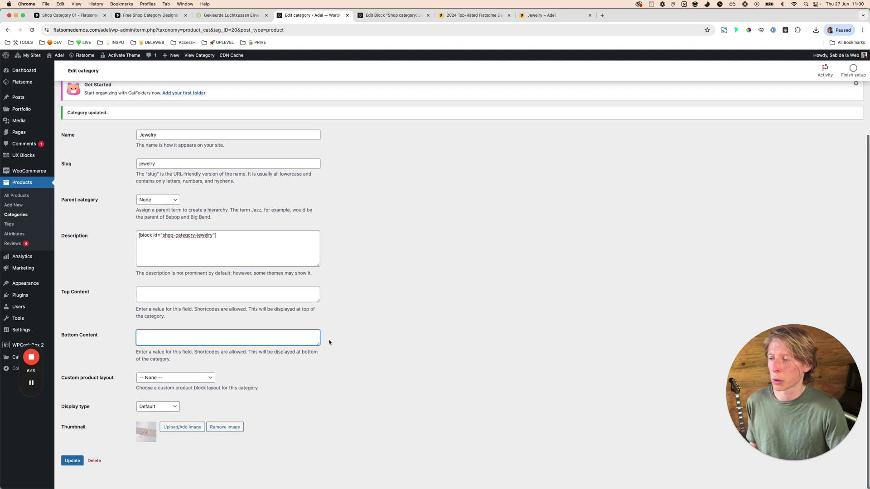
pyautogui.press('super+v')
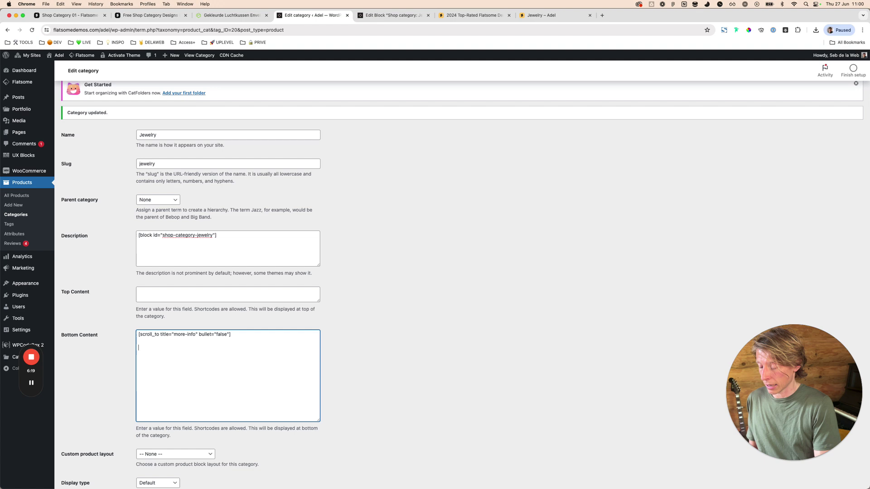
# - Add a Lorem ipsum paragraph from lipsum.com below the shortcode and update the category
pyautogui.press('super+t')
pyautogui.write('lipsum.com/feed/html')
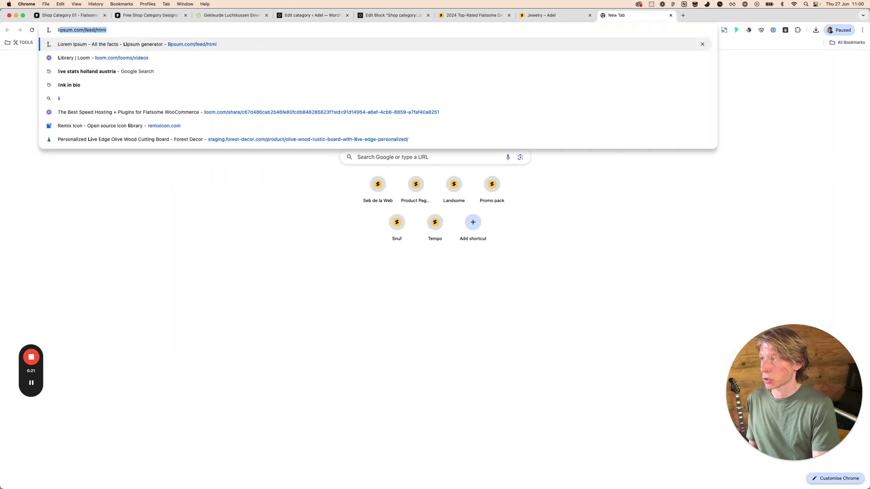
pyautogui.press('Return')
pyautogui.moveTo(279, 240); pyautogui.dragTo(334, 286)
pyautogui.press('super+c')
pyautogui.press('super+w')
pyautogui.press('super+v')
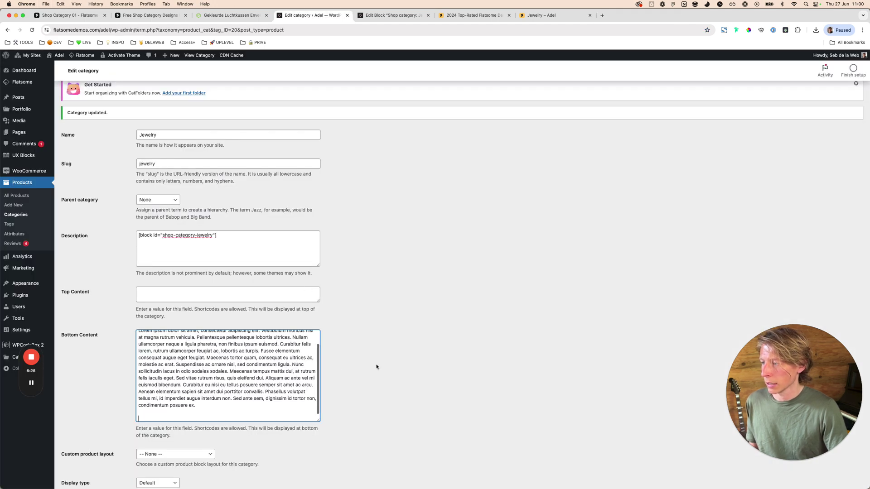
pyautogui.scroll(1, 206, 344)
pyautogui.scroll(-2, 206, 344)
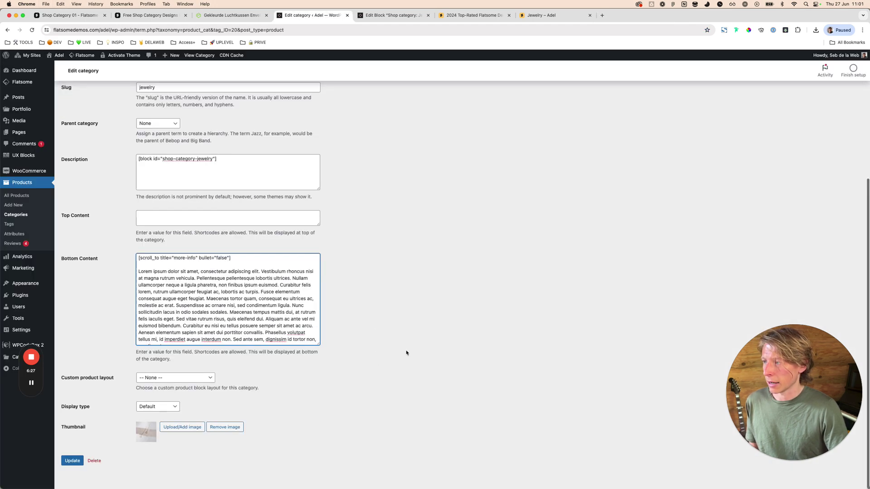
pyautogui.click(73, 461)
# - Close the Flatsome demos tab and reload the Jewelry category page
pyautogui.hotkey('ctrl', 'Tab')
pyautogui.hotkey('ctrl', 'Tab')
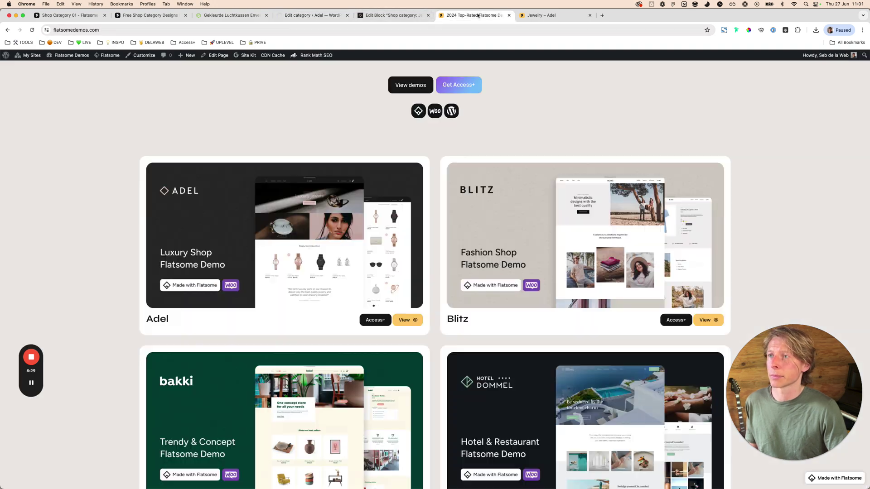
pyautogui.press('super+w')
pyautogui.press('super+r')
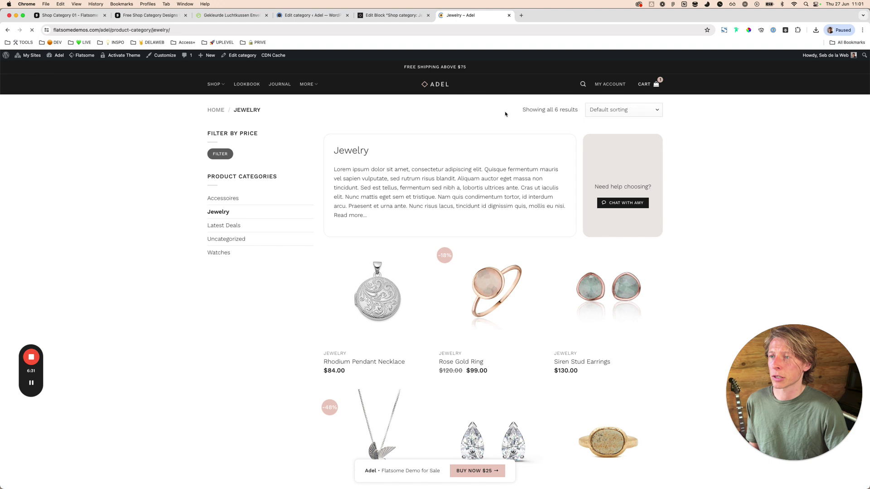
# - Confirm Read more jumps to the bottom Lorem ipsum text, then return to the shop category designs page
pyautogui.click(356, 219)
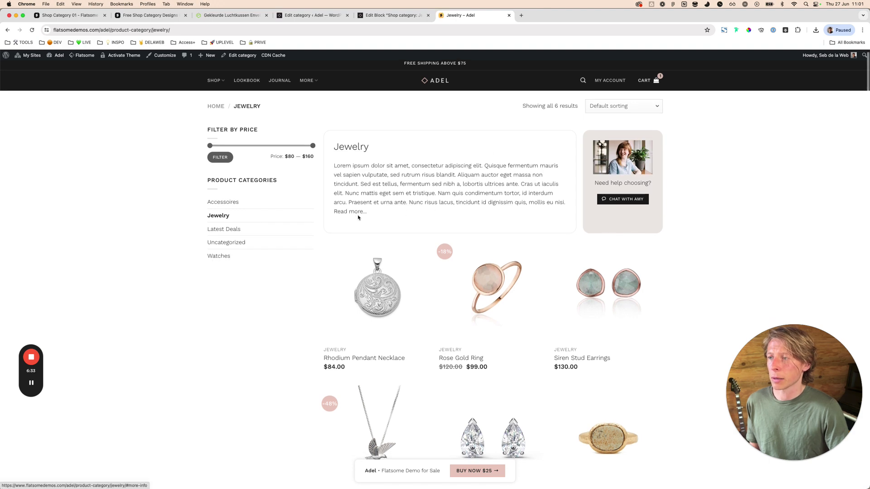
pyautogui.scroll(3, 421, 191)
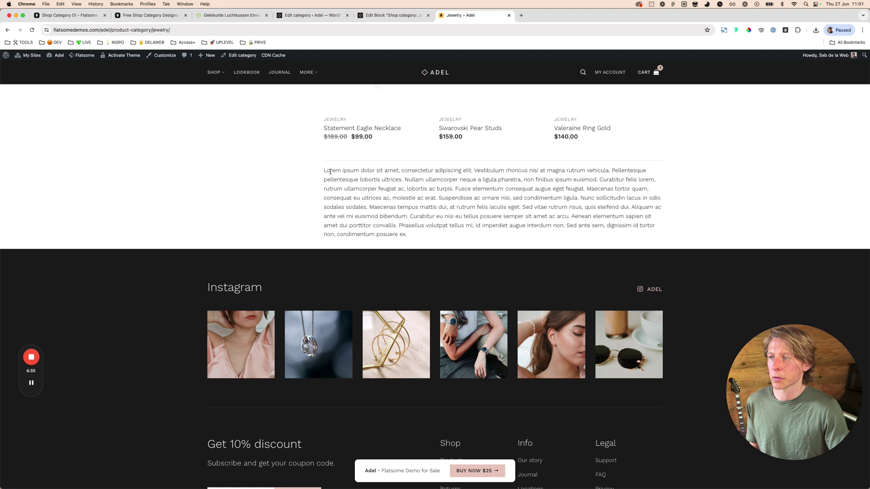
pyautogui.moveTo(330, 172); pyautogui.dragTo(469, 239)
pyautogui.click(507, 218)
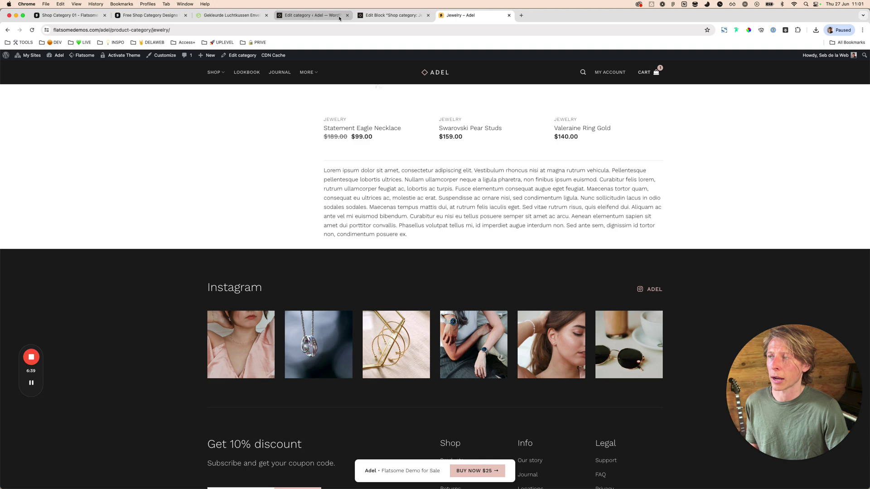
pyautogui.scroll(10, 407, 154)
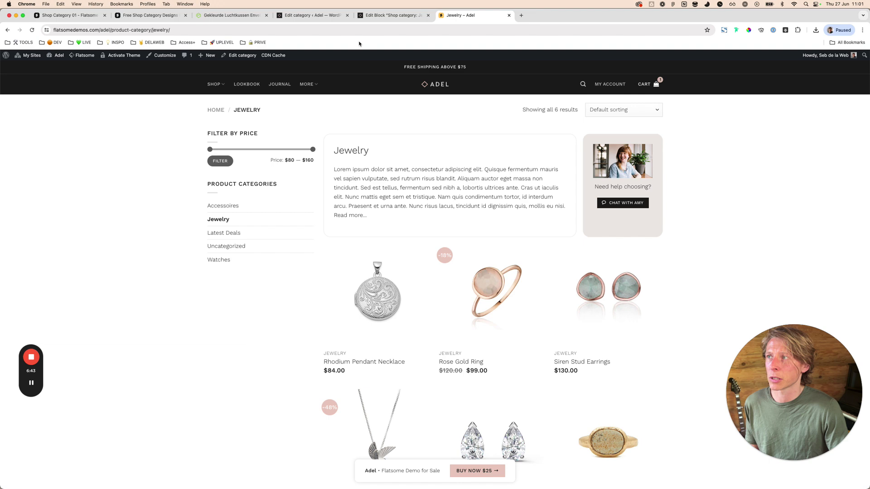
pyautogui.click(150, 17)
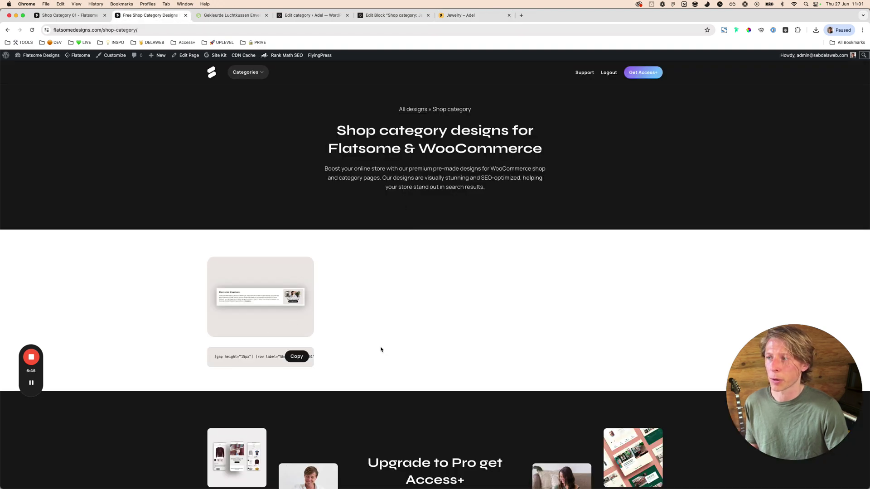
# - Switch back to the Jewelry category page and scroll down to its bottom SEO text
pyautogui.scroll(-3, 426, 366)
pyautogui.scroll(3, 435, 236)
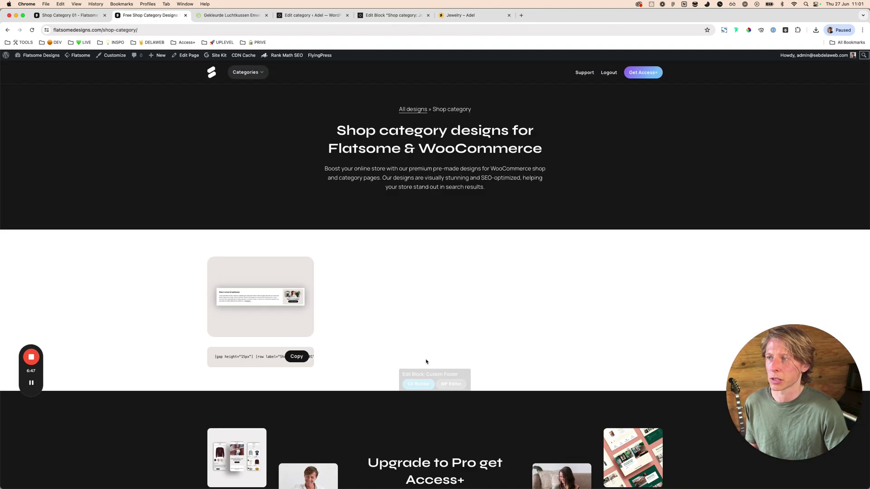
pyautogui.click(479, 16)
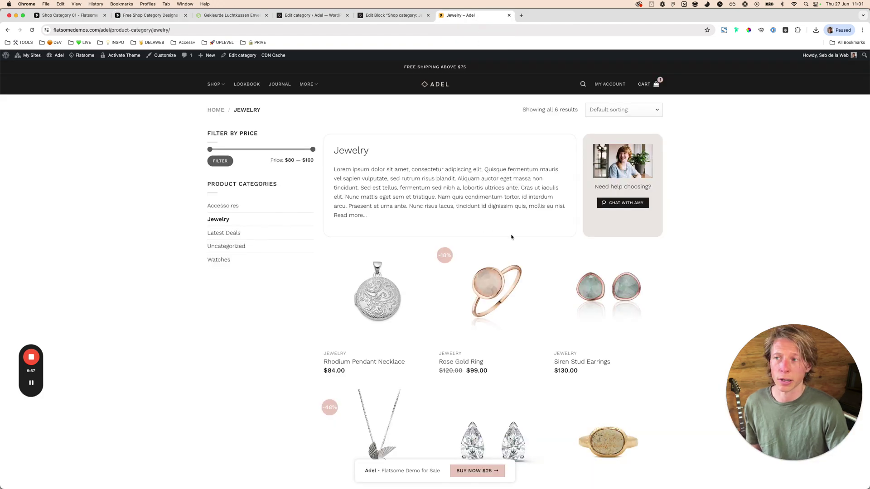
pyautogui.scroll(-6, 511, 237)
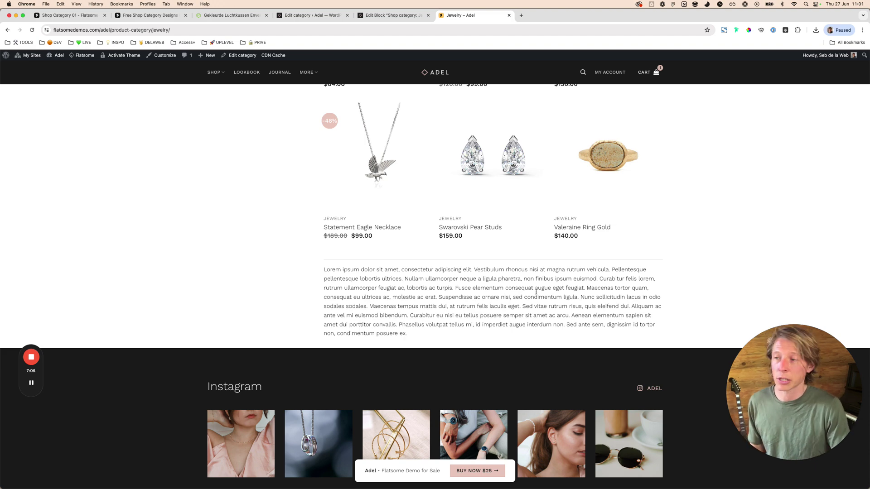
pyautogui.scroll(4, 548, 317)
# - Load sebdelaweb.com in a new tab and go to its Redesign service page
pyautogui.press('super+t')
pyautogui.write('seb')
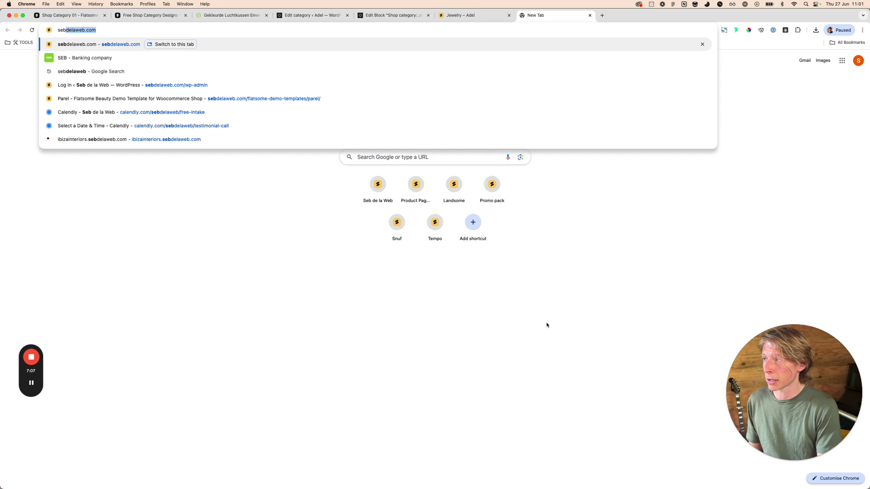
pyautogui.press('Return')
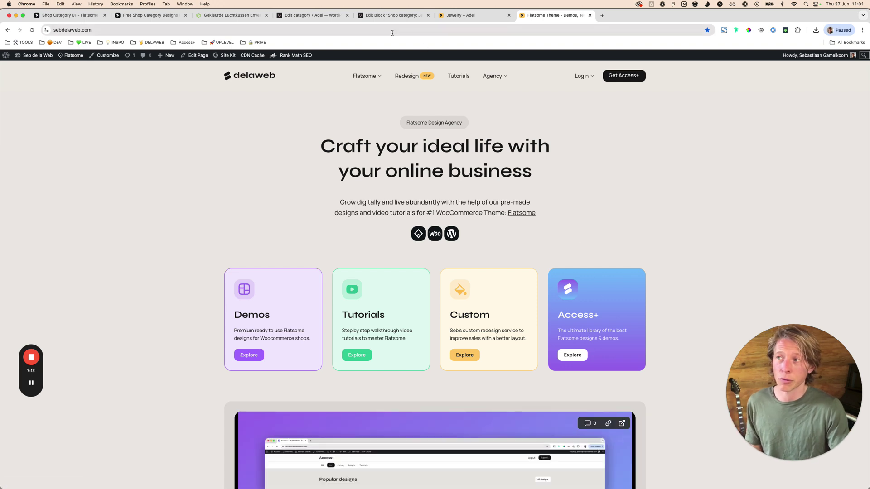
pyautogui.click(403, 75)
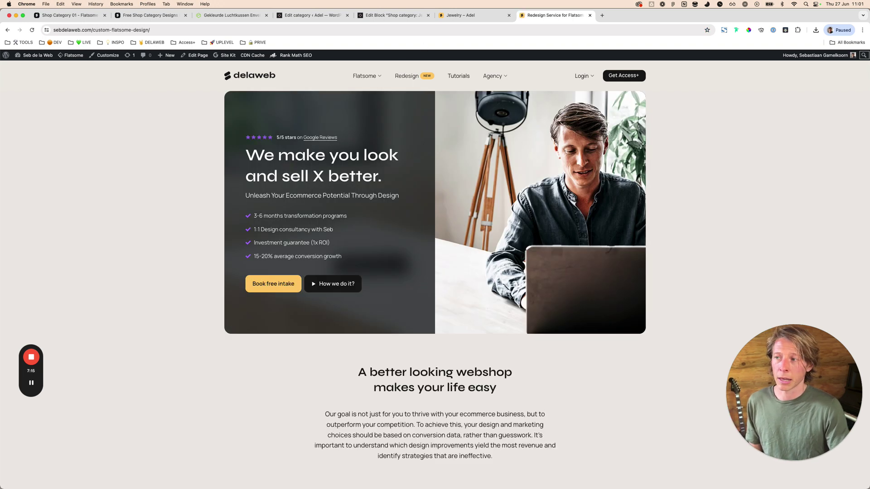